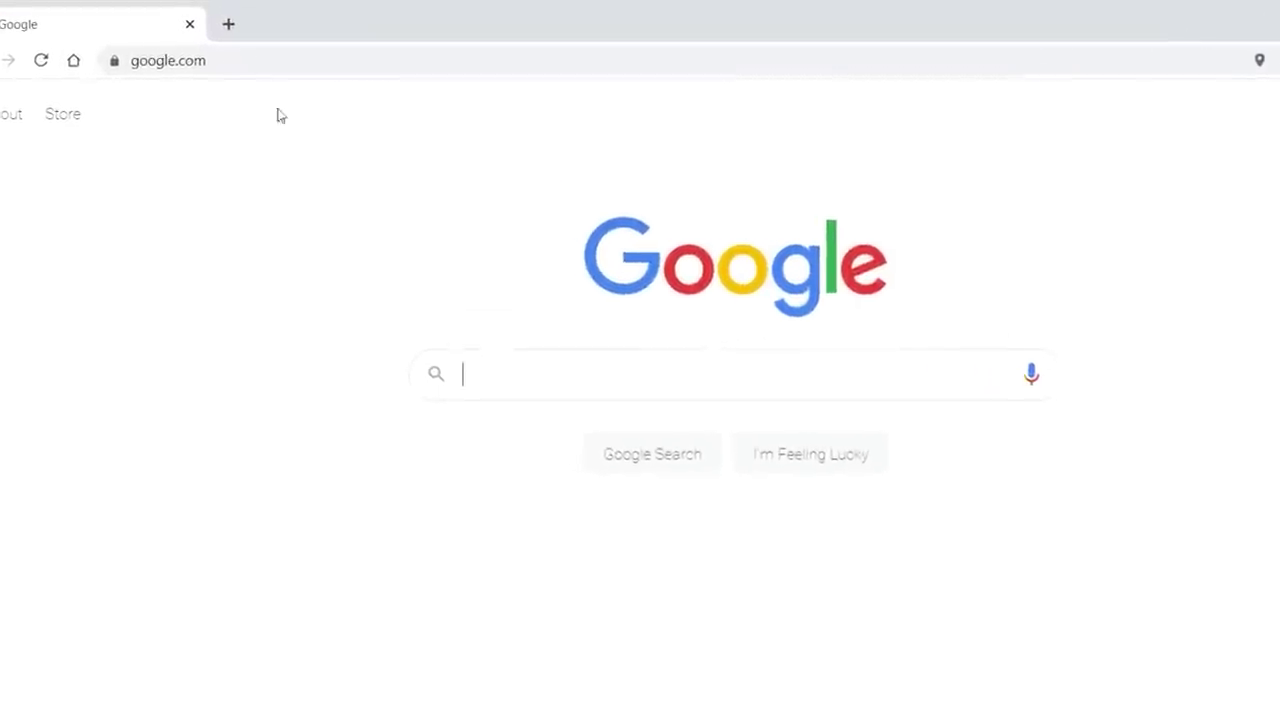
- Load chrome://flags and highlight the Experiments heading and its warning text
left_click(243, 55)
type("chrome://flags")
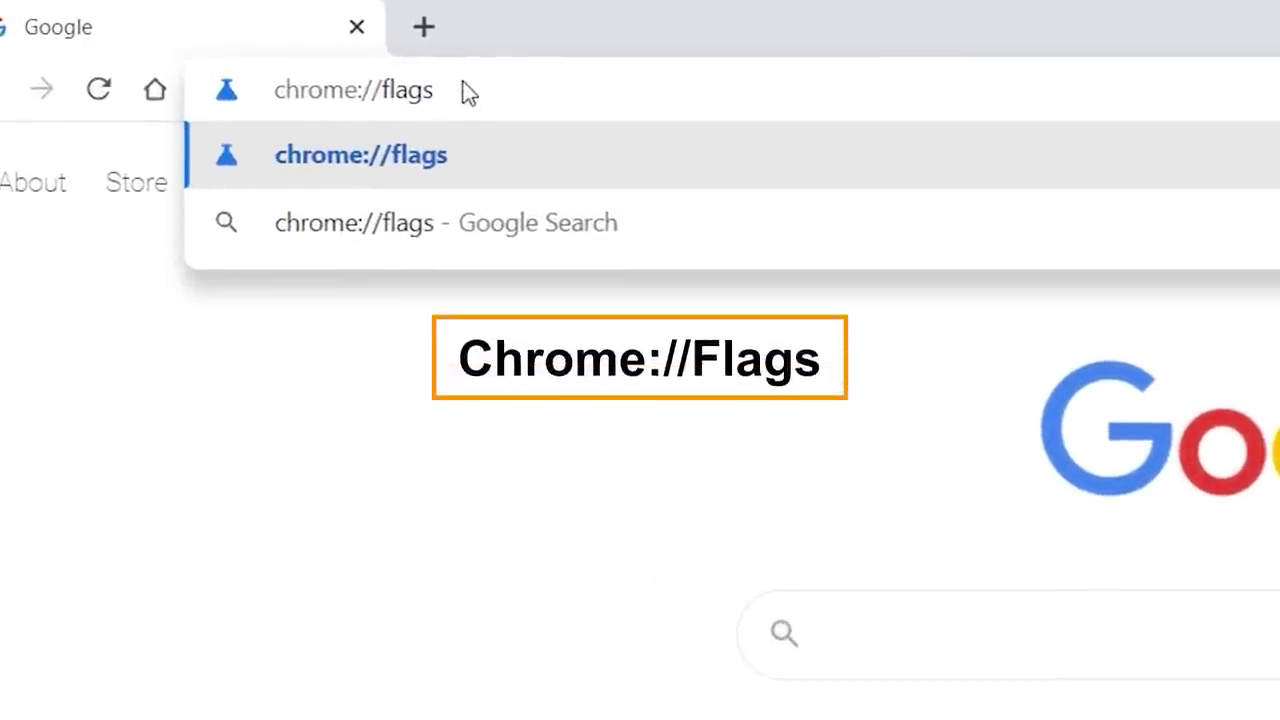
key("Return")
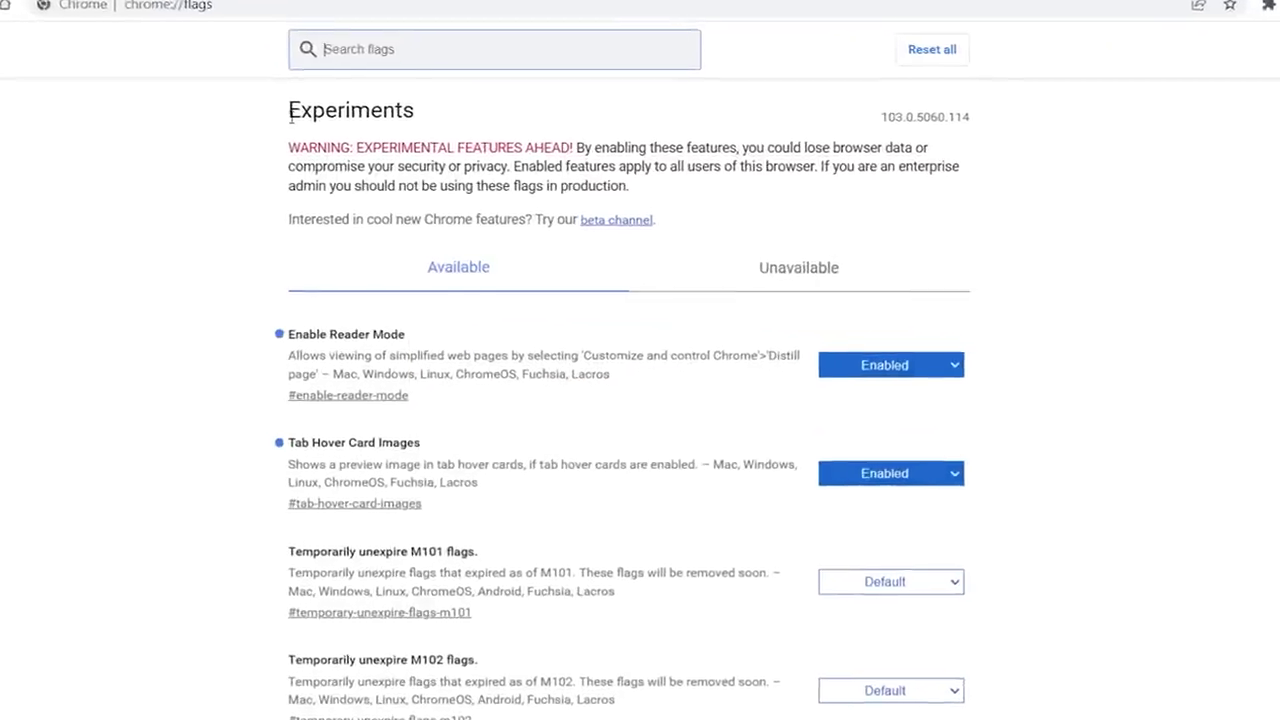
left_click_drag(289, 117, 447, 125)
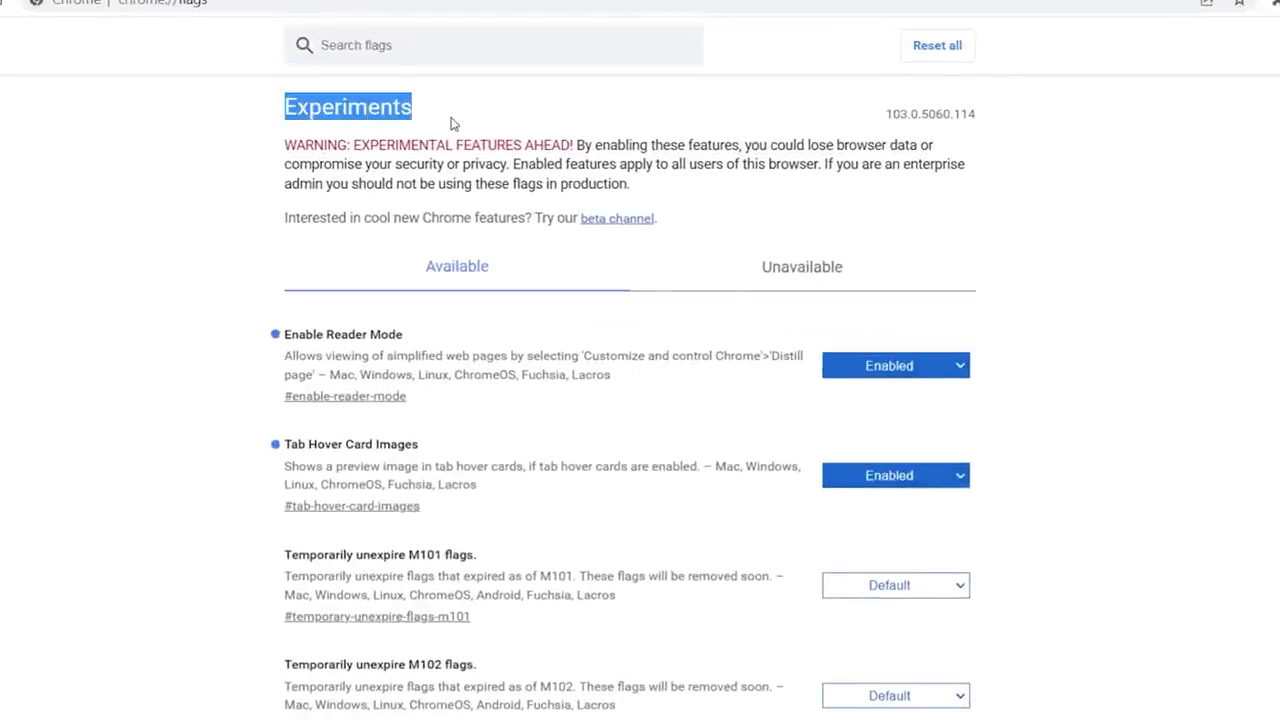
left_click_drag(284, 150, 574, 152)
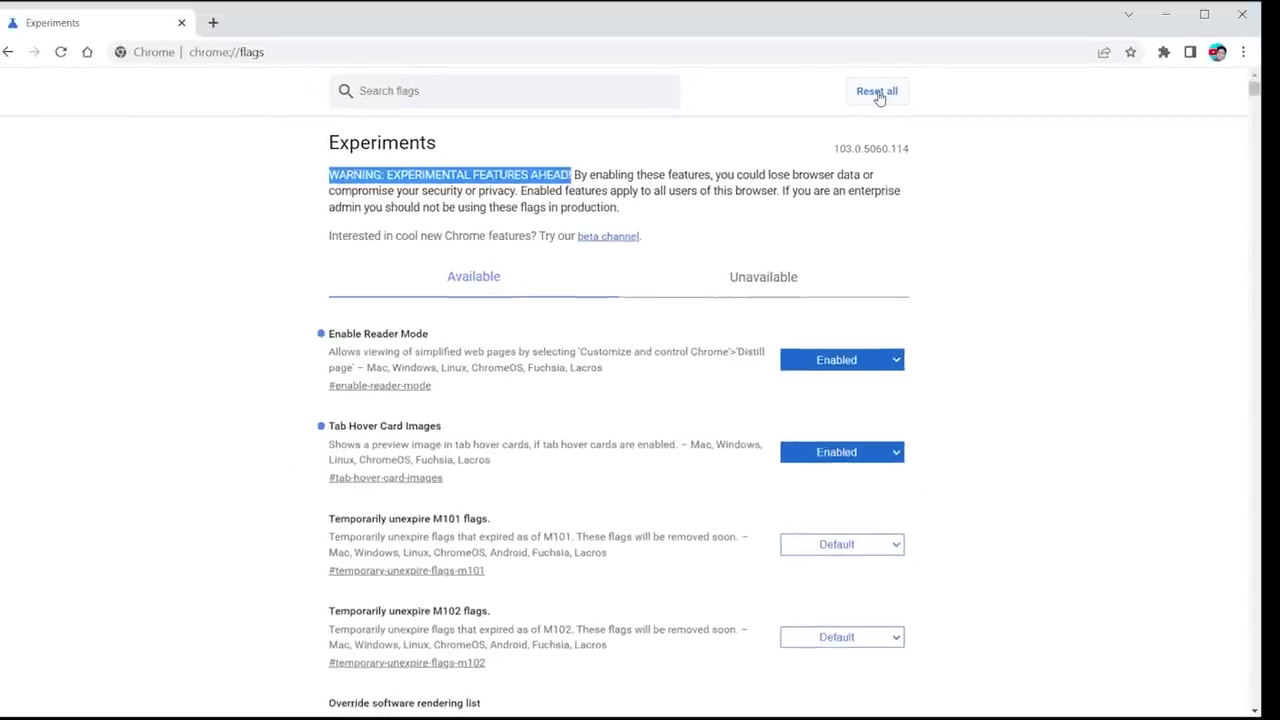
- Reset all flags, relaunch Chrome, open thetechieguy.com and YouTube tabs, then return to Experiments
left_click(877, 92)
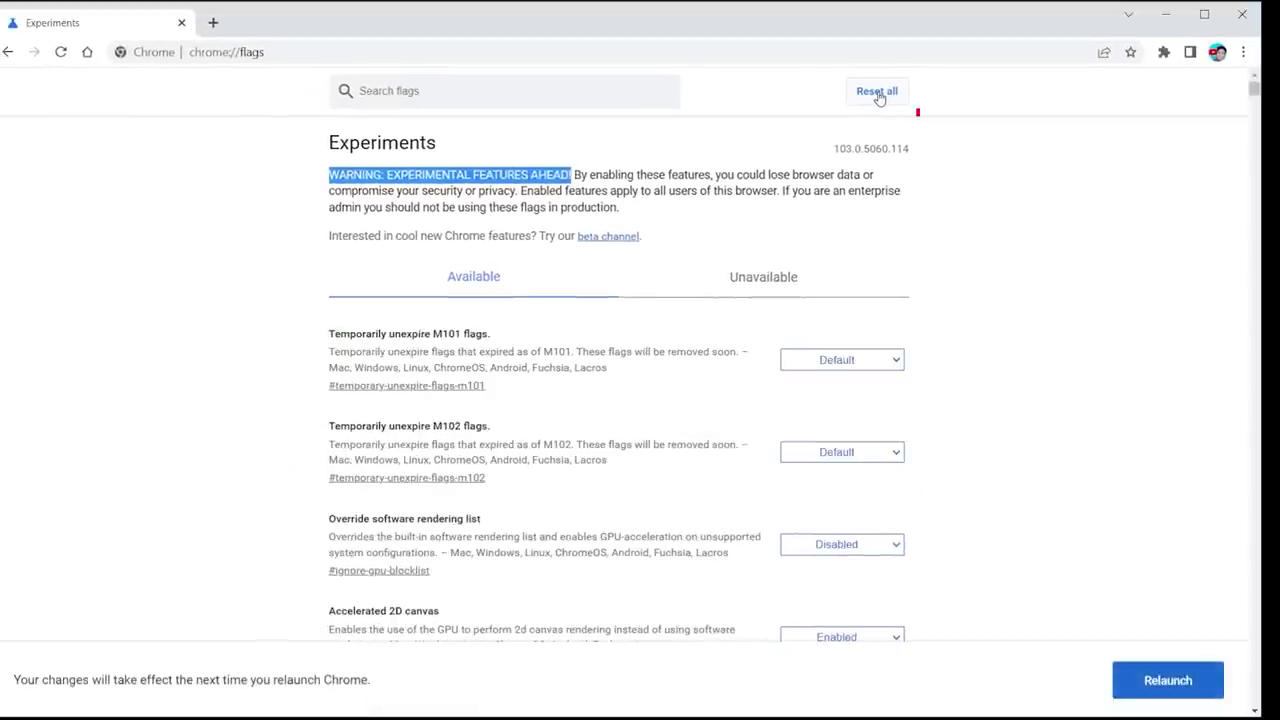
left_click(1160, 681)
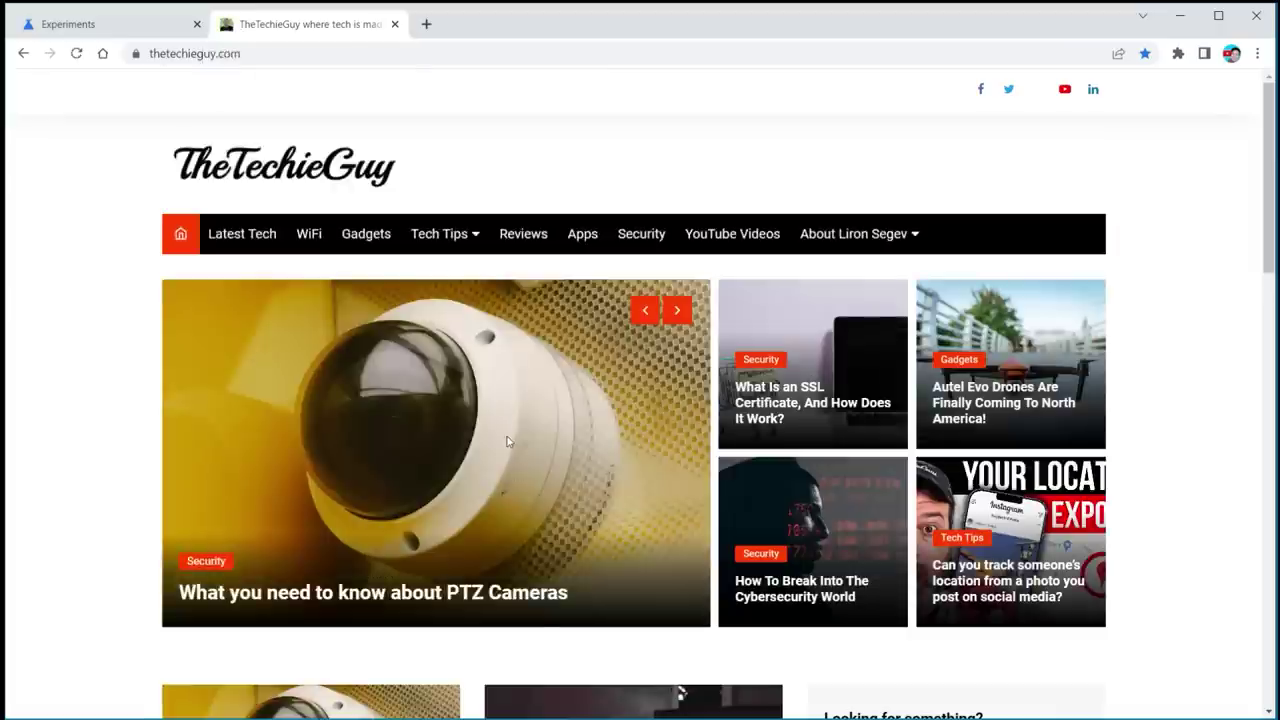
left_click(425, 27)
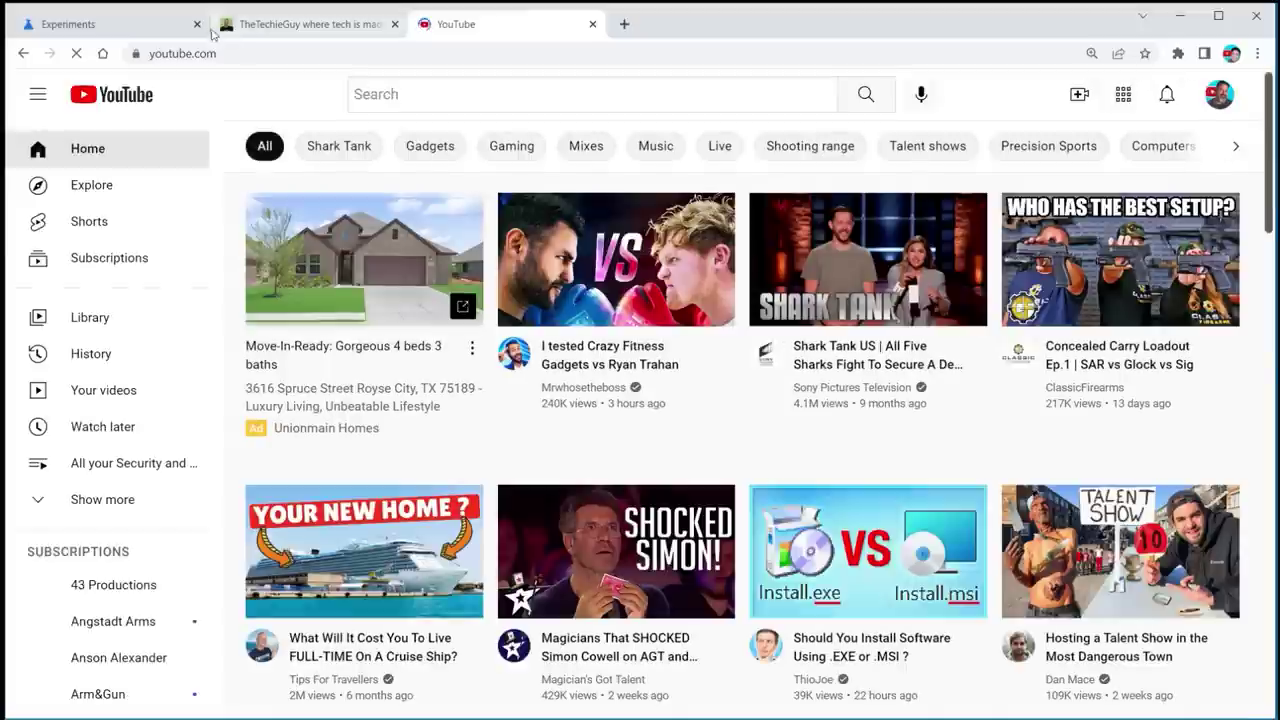
left_click(140, 37)
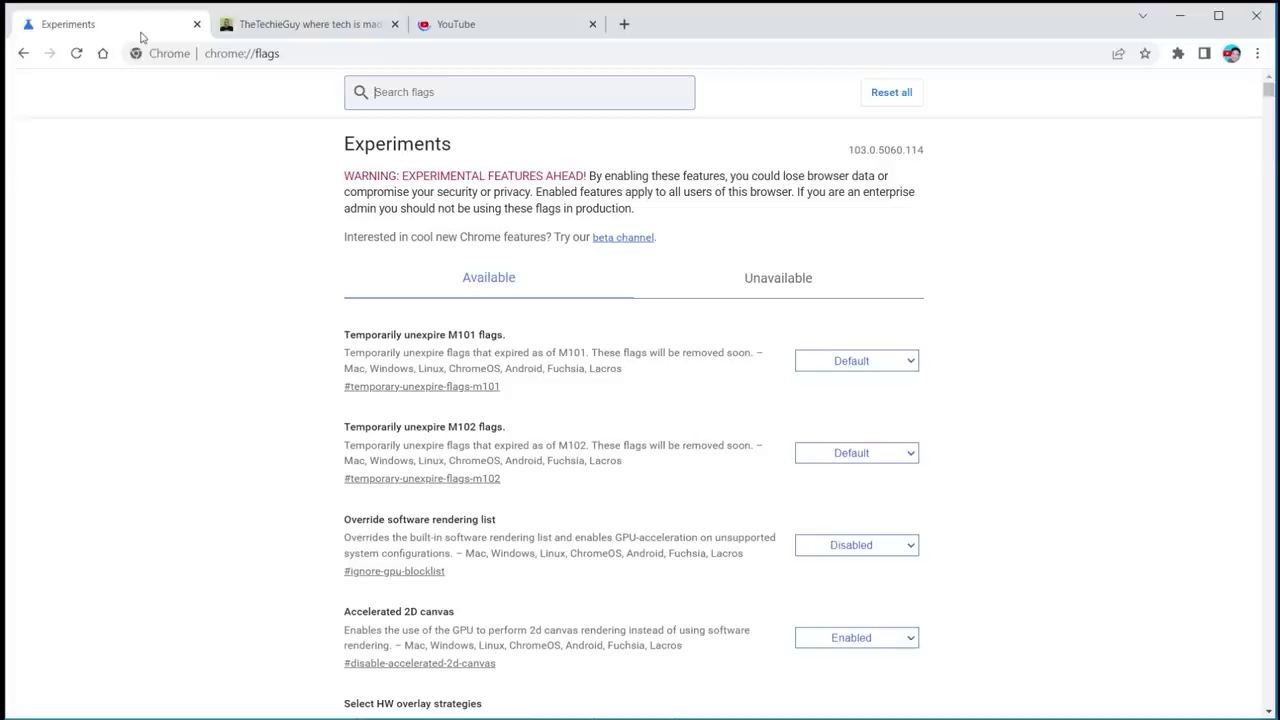
left_click(230, 32)
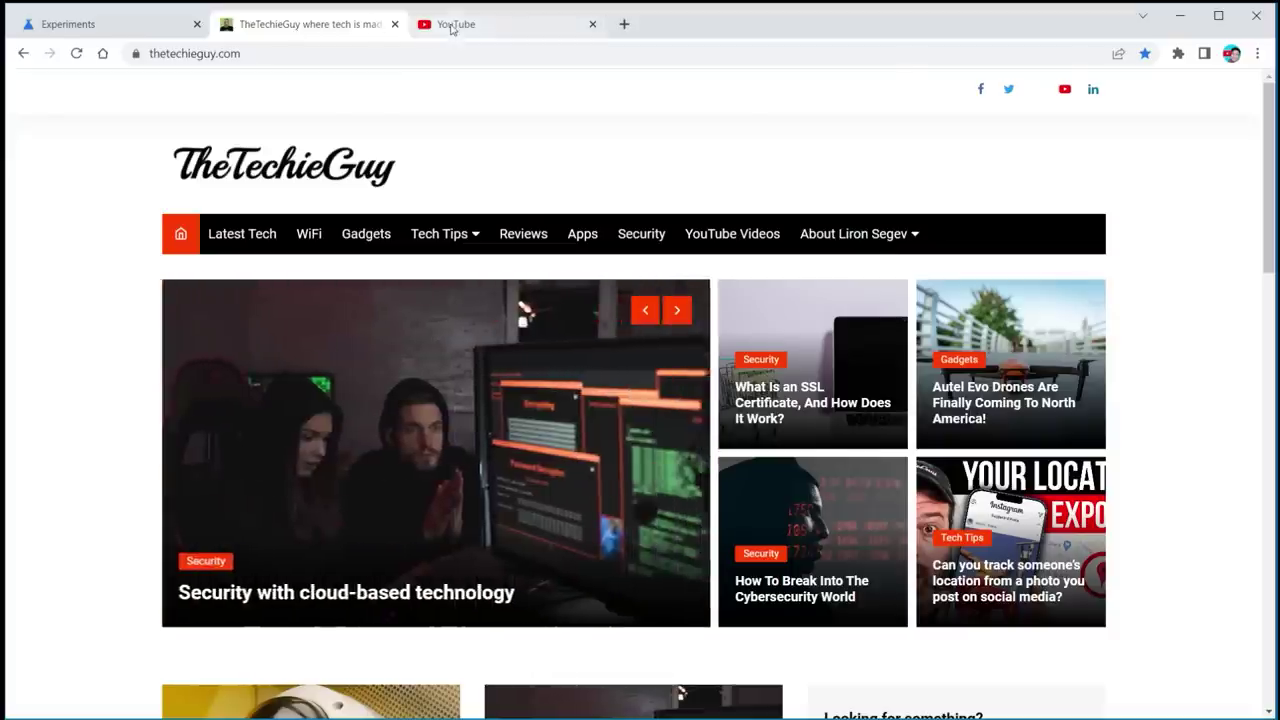
key("ctrl+Tab")
left_click(322, 35)
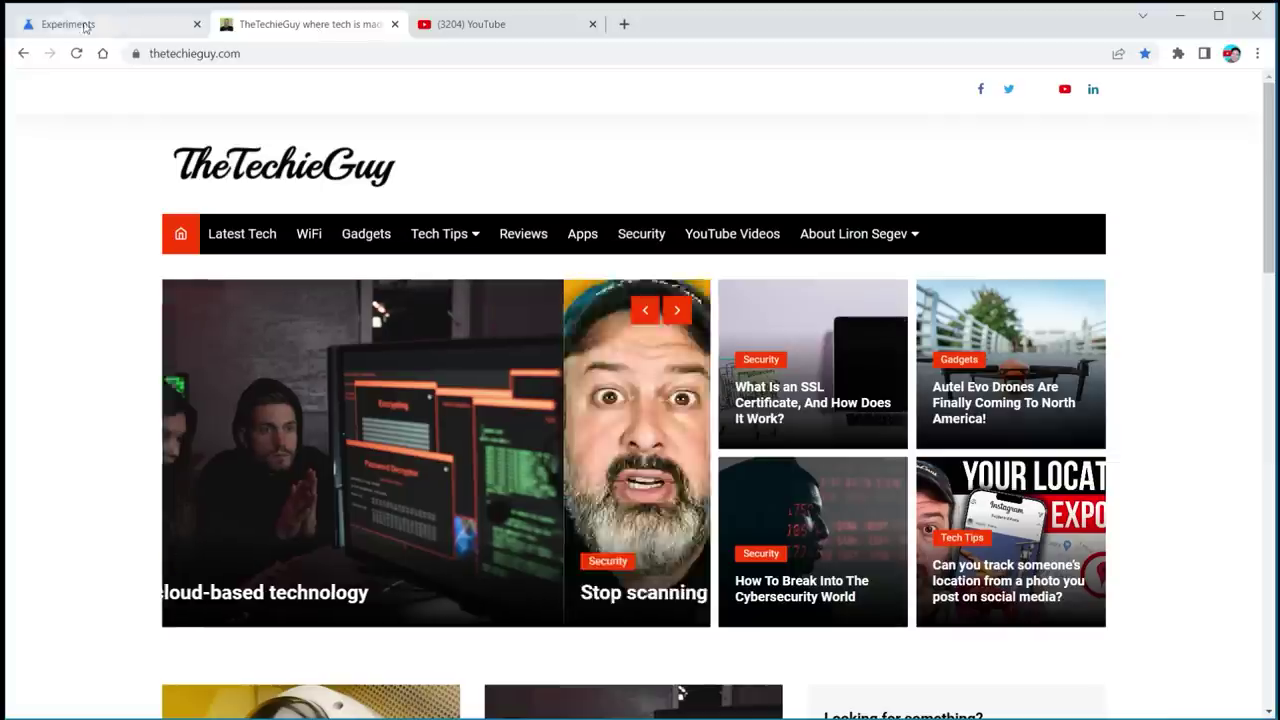
left_click(90, 27)
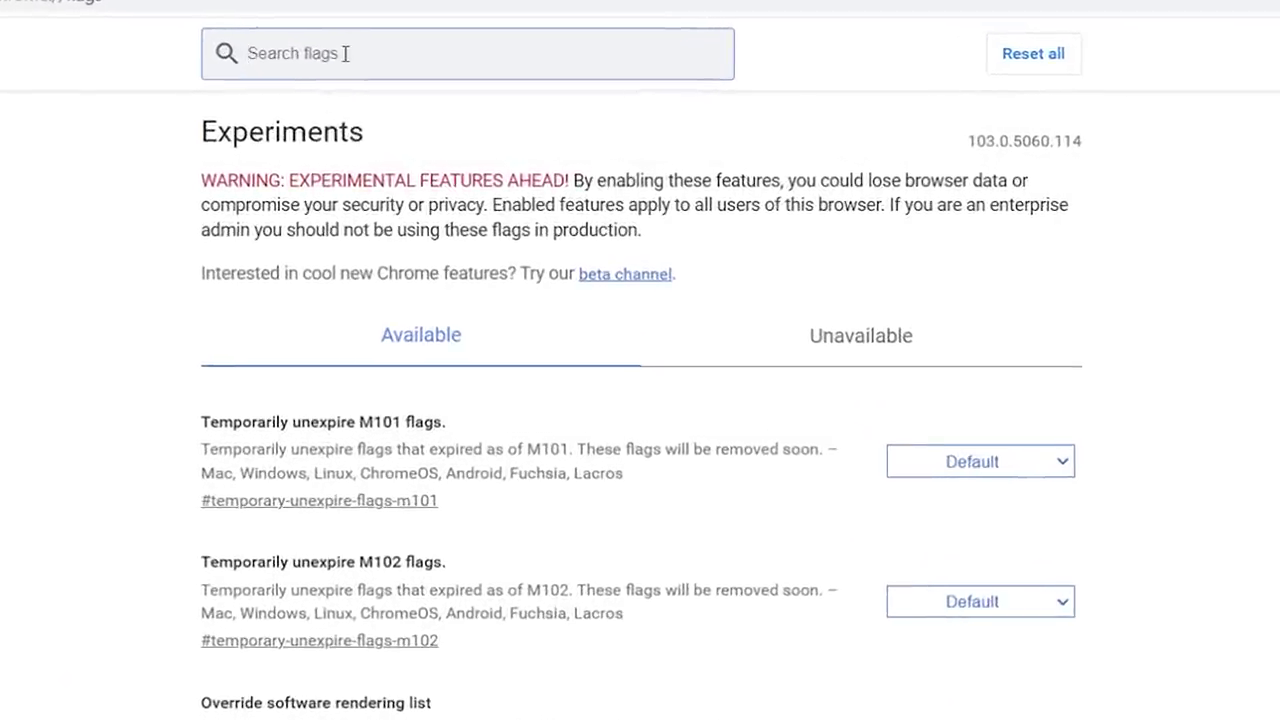
- Search flags for 'hover' and set Tab Hover Card Images to Enabled
type("hover")
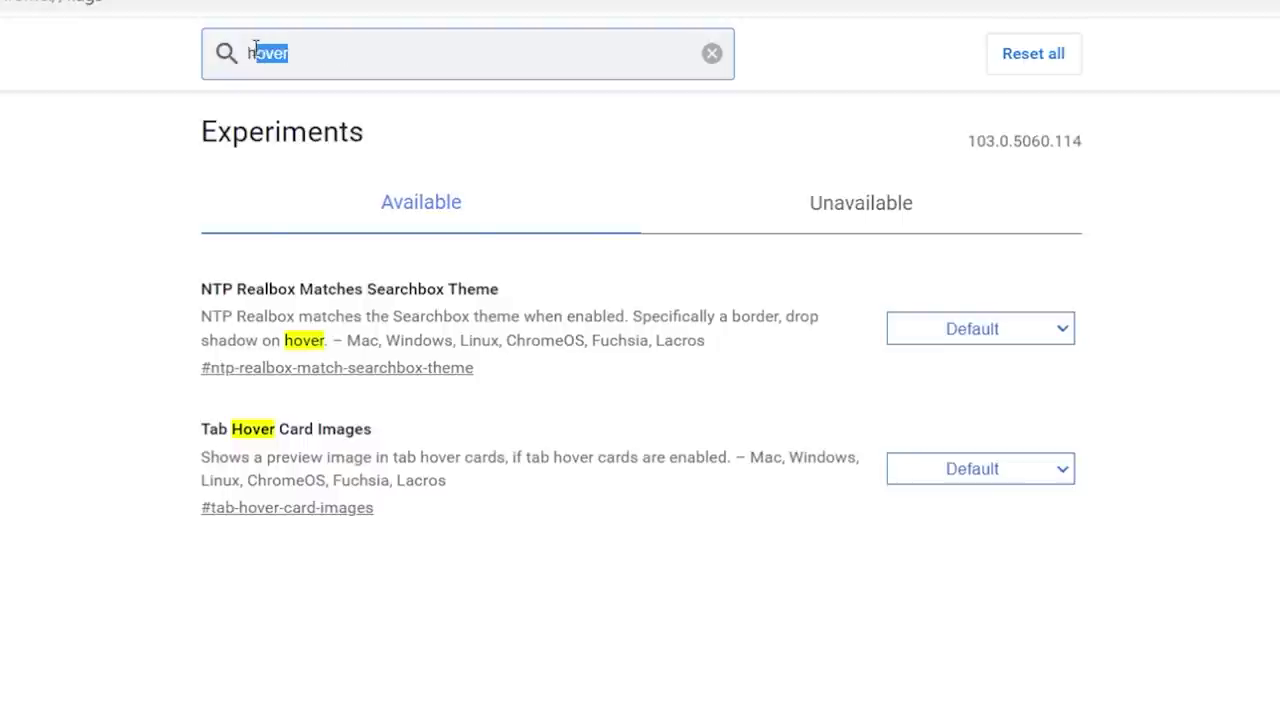
left_click(62, 271)
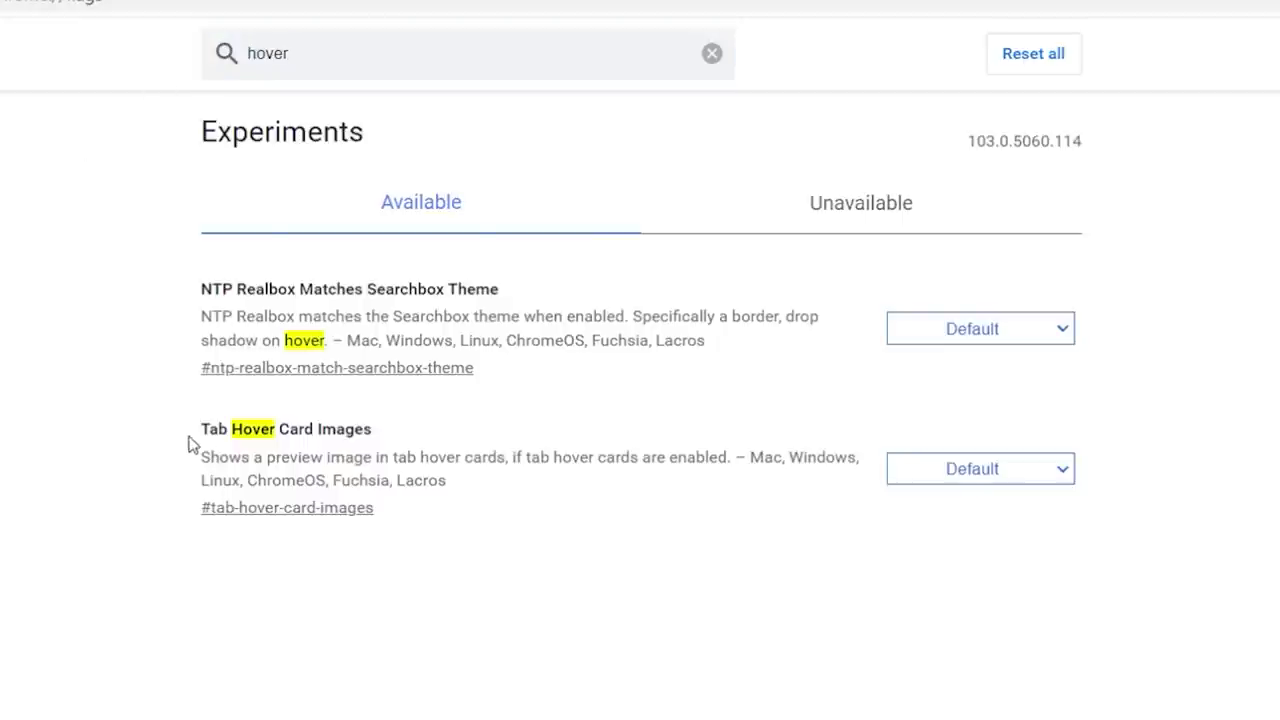
left_click_drag(198, 438, 388, 428)
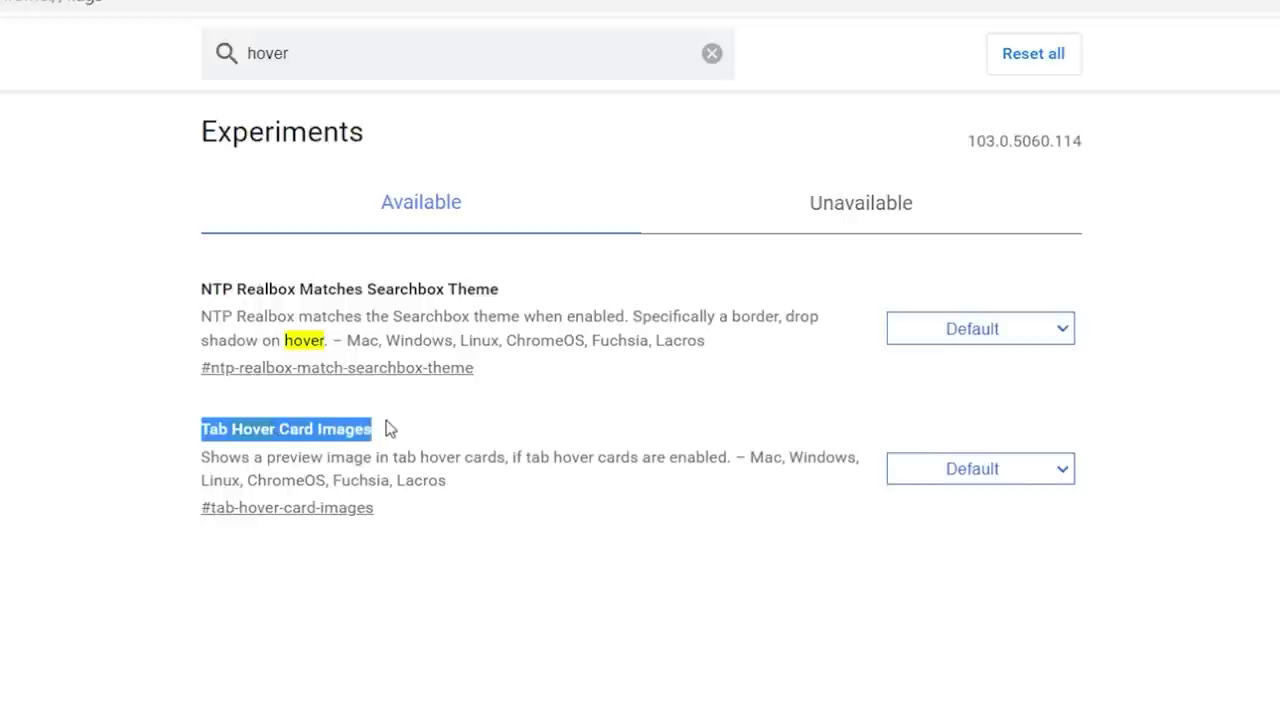
left_click_drag(198, 462, 513, 455)
left_click(967, 480)
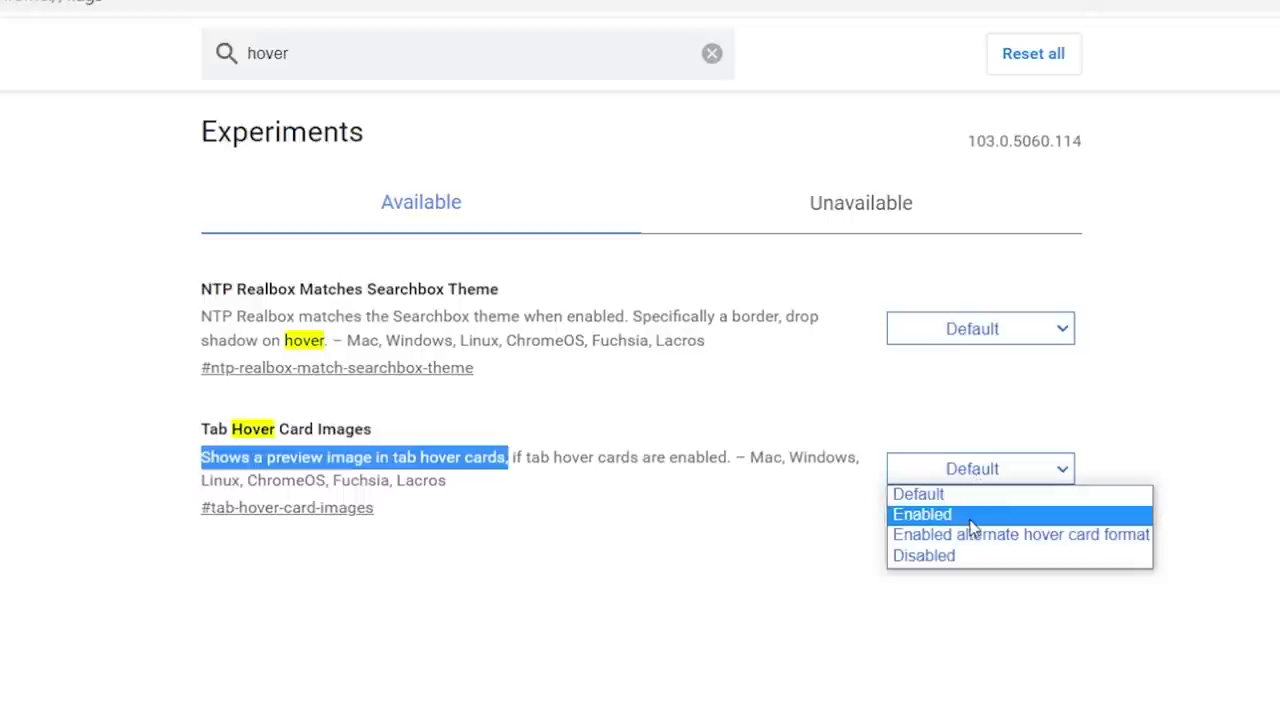
left_click(969, 522)
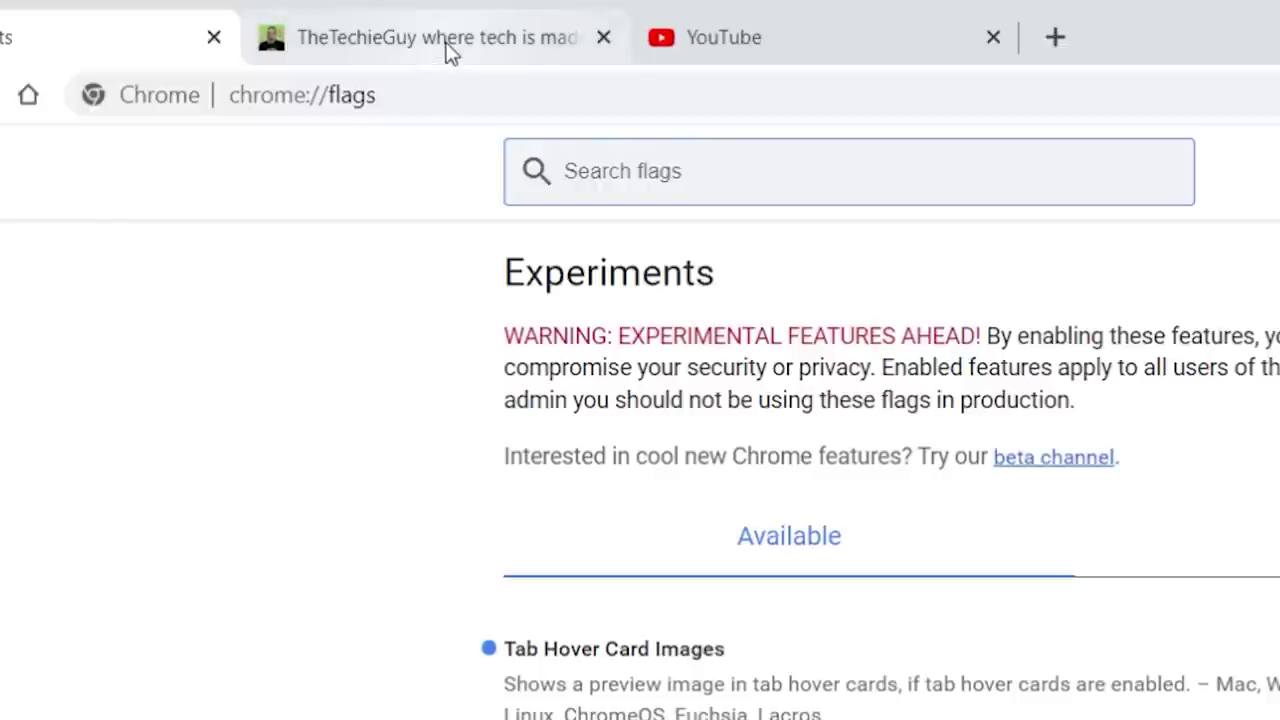
- Bring up the hover-card page previews for the thetechieguy.com and YouTube tabs
mouse_move(449, 52)
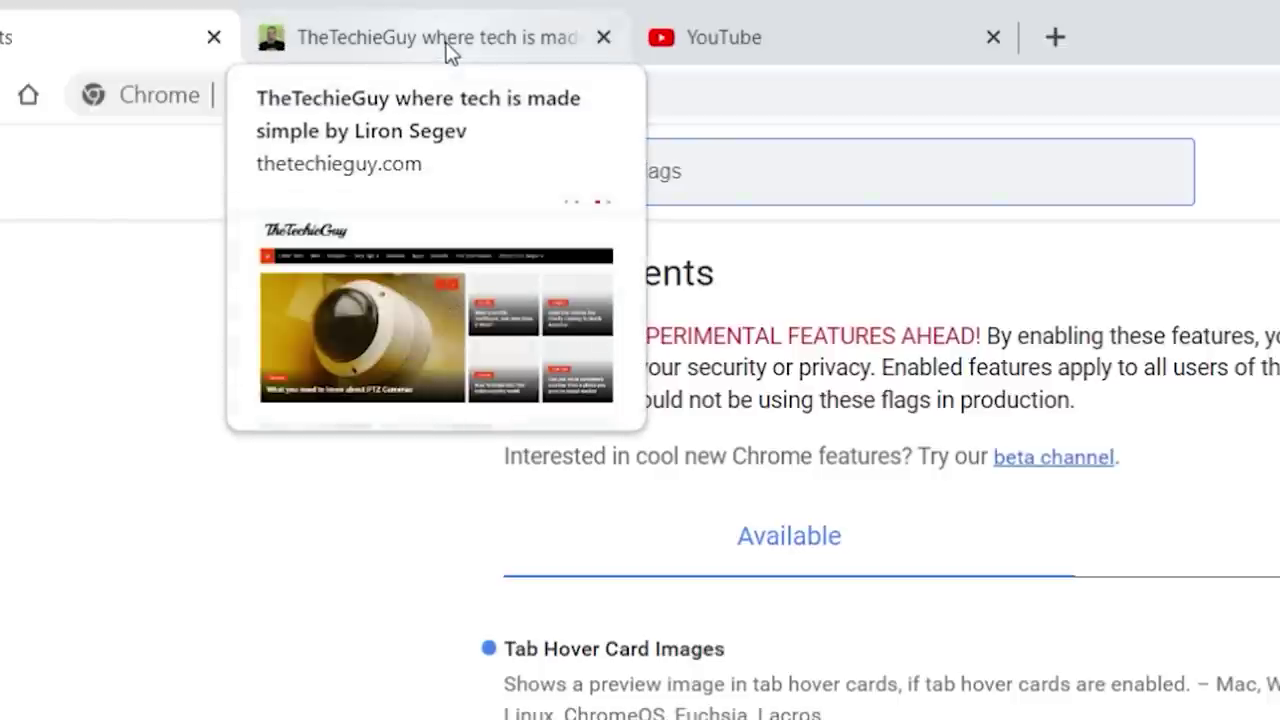
mouse_move(877, 46)
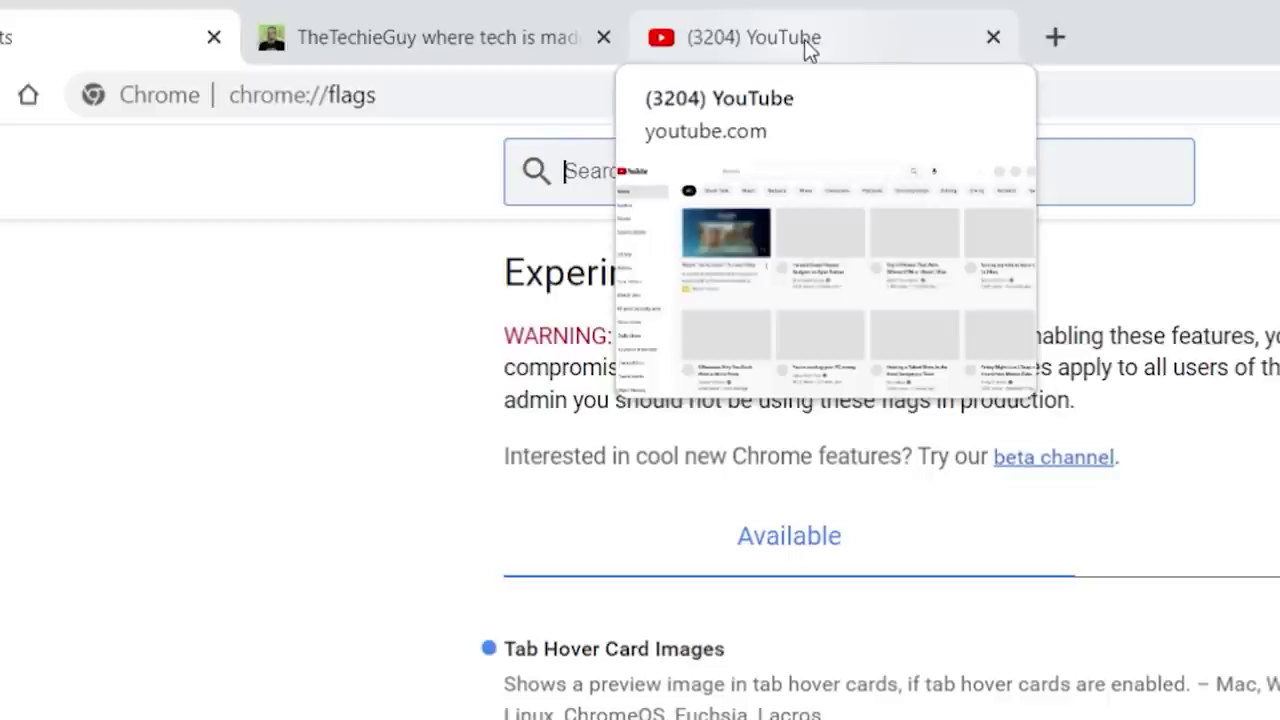
mouse_move(615, 44)
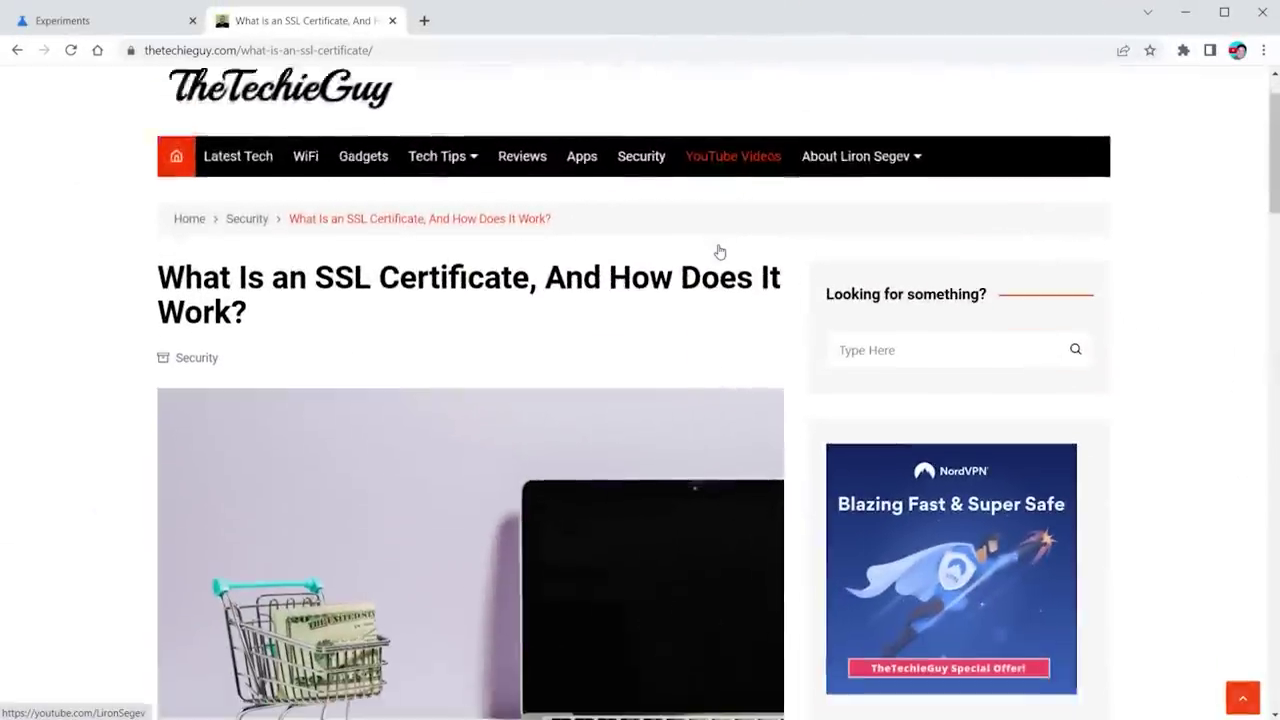
- Search flags for 'reader' and set Enable Reader Mode to Enabled
scroll(720, 252, "down", 2)
scroll(719, 251, "down", 9)
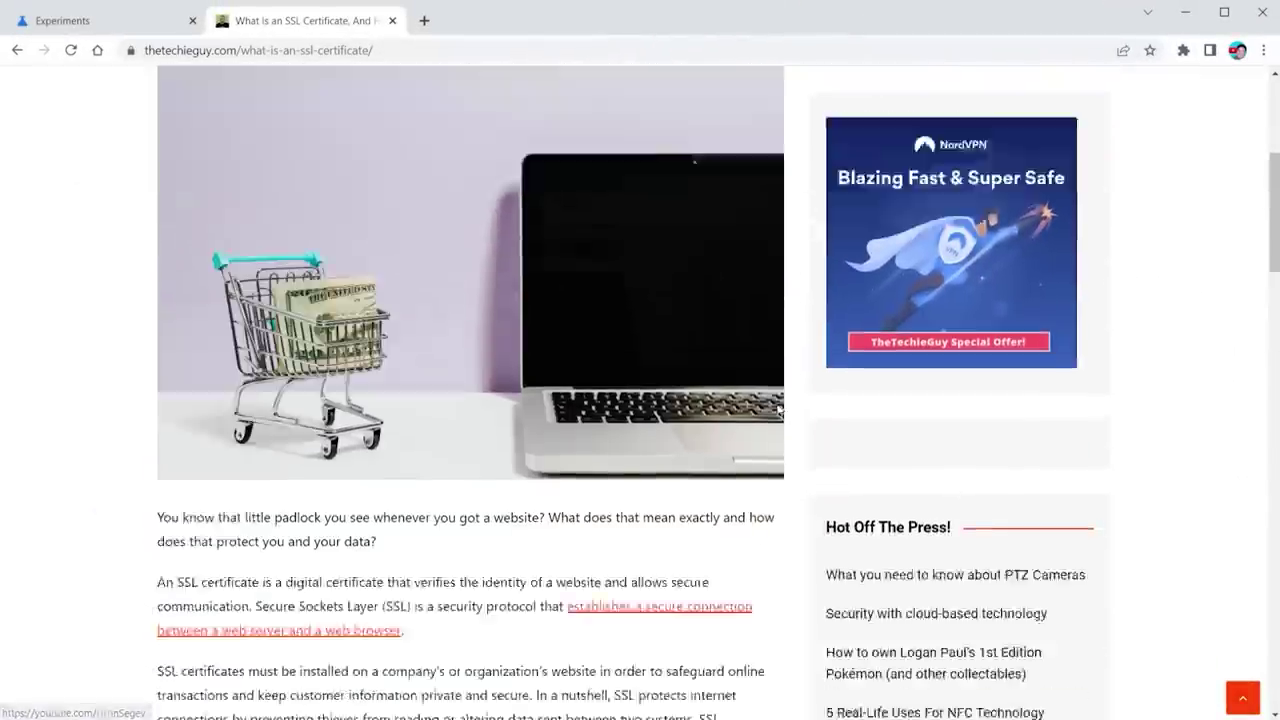
scroll(784, 430, "up", 2)
scroll(784, 432, "up", 10)
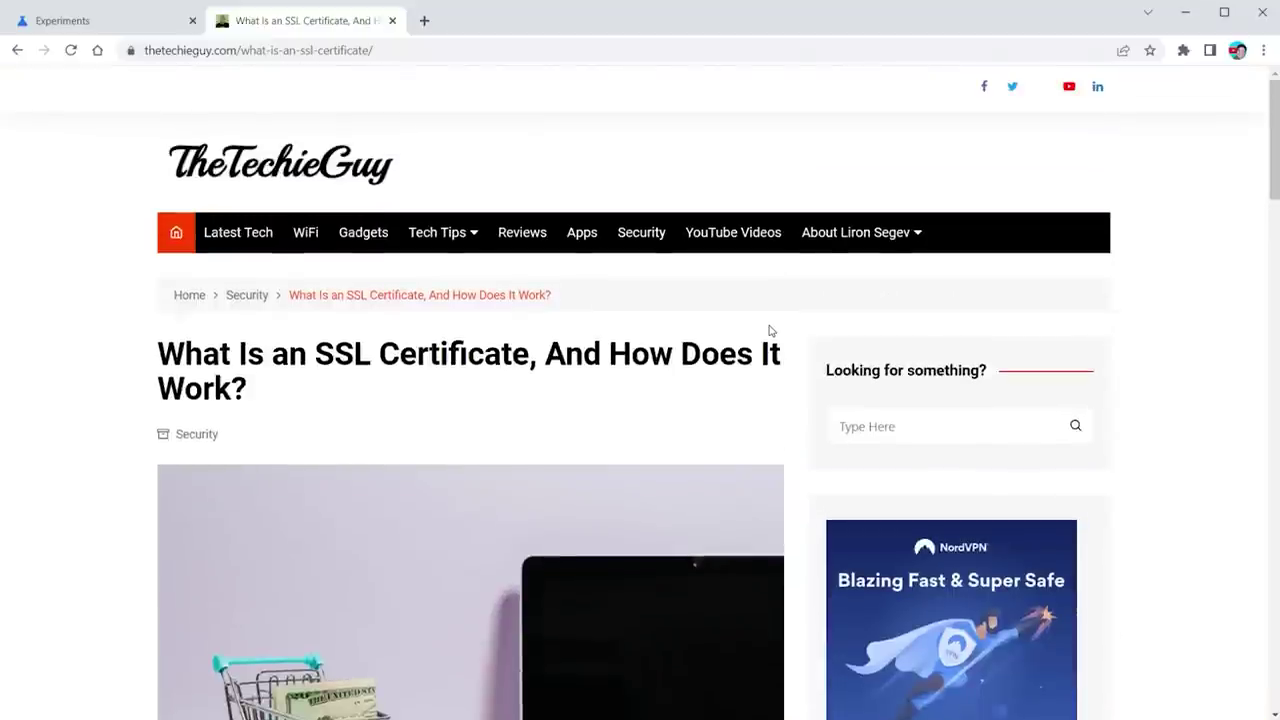
left_click(140, 27)
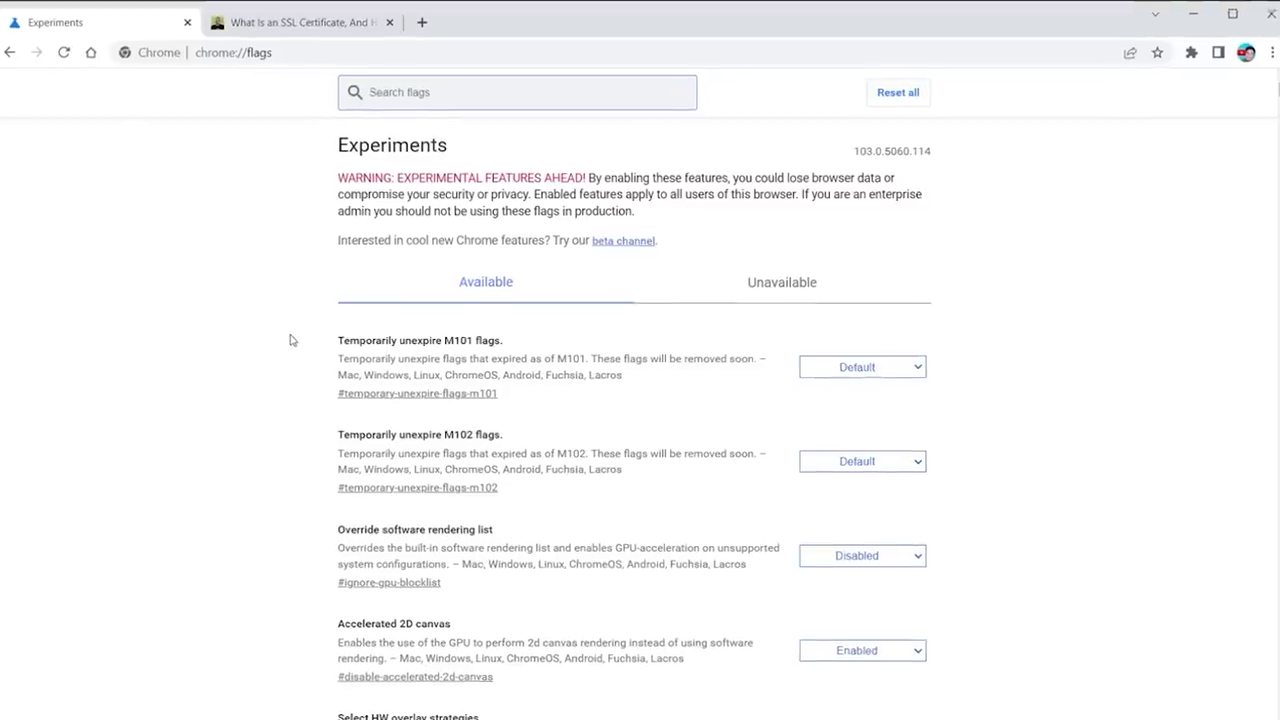
type("reader")
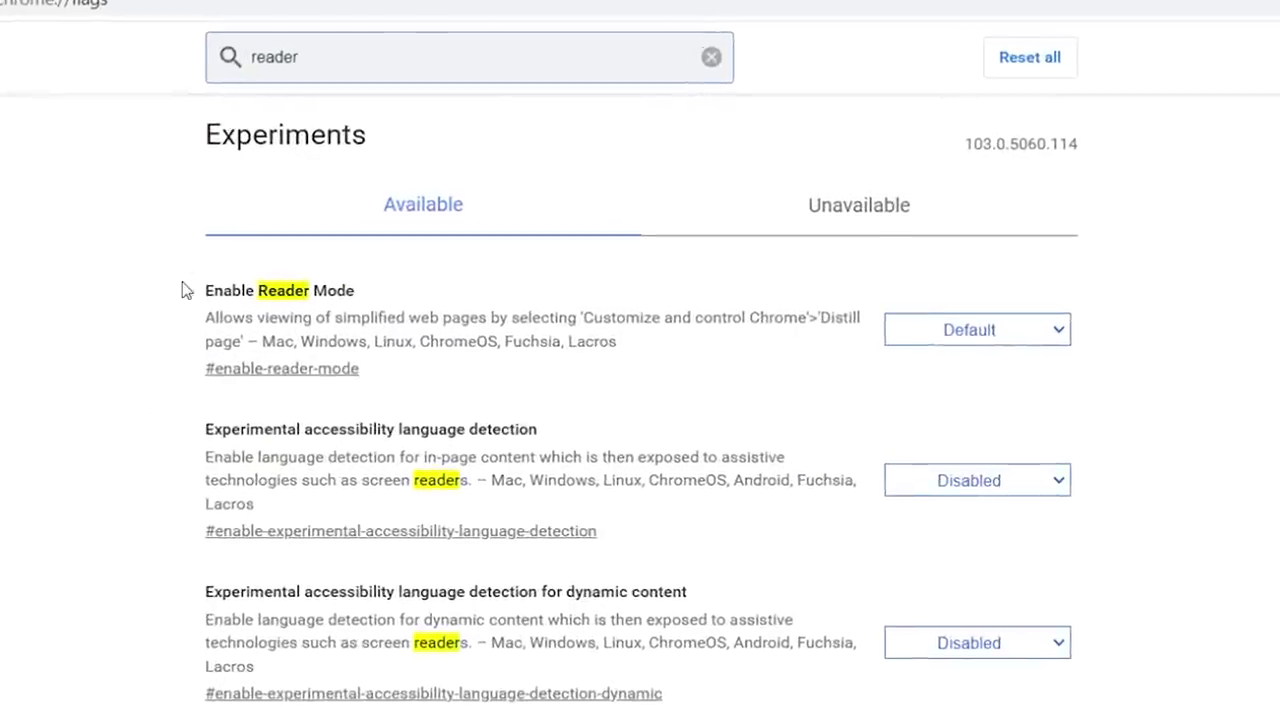
left_click_drag(204, 290, 388, 298)
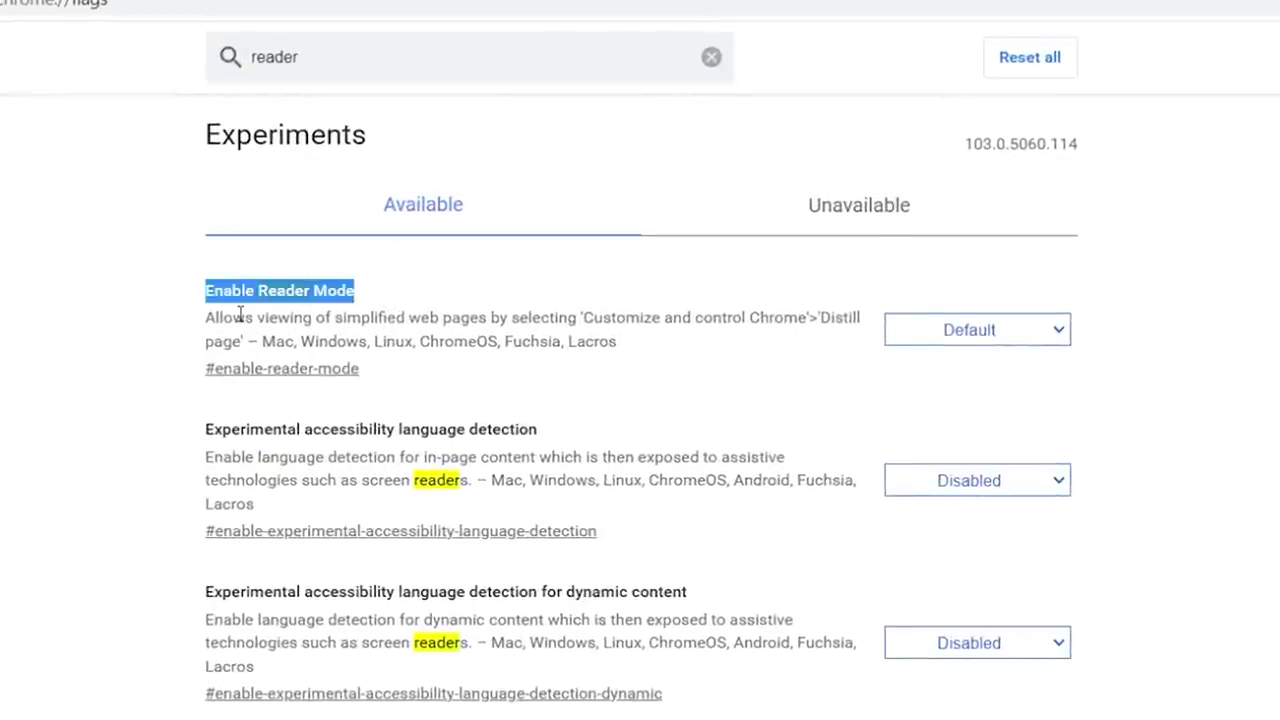
left_click_drag(203, 326, 494, 322)
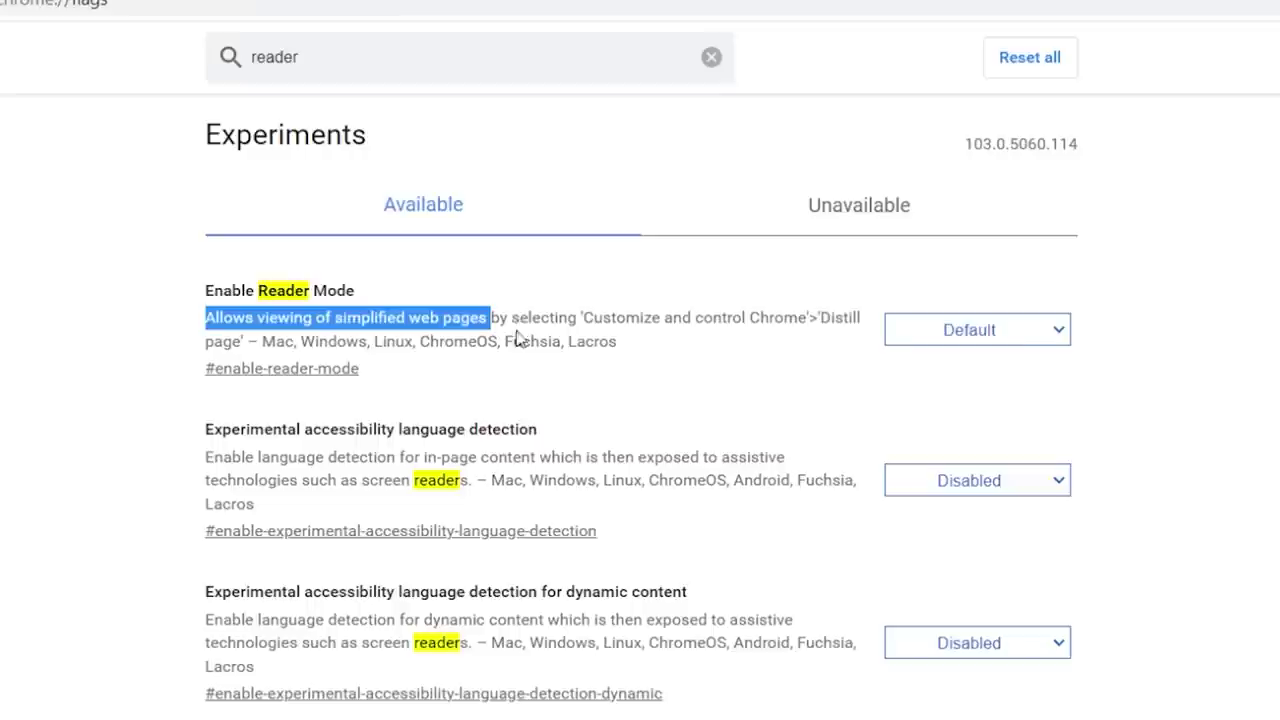
left_click(1010, 340)
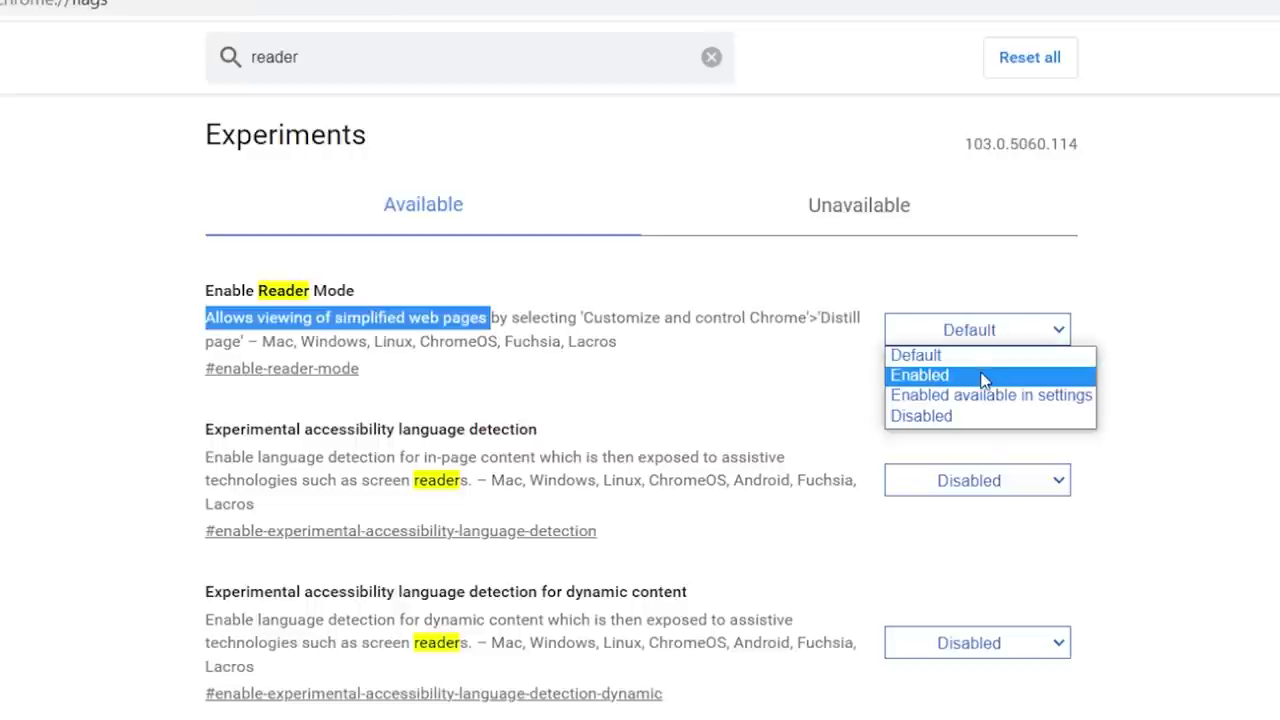
left_click(984, 376)
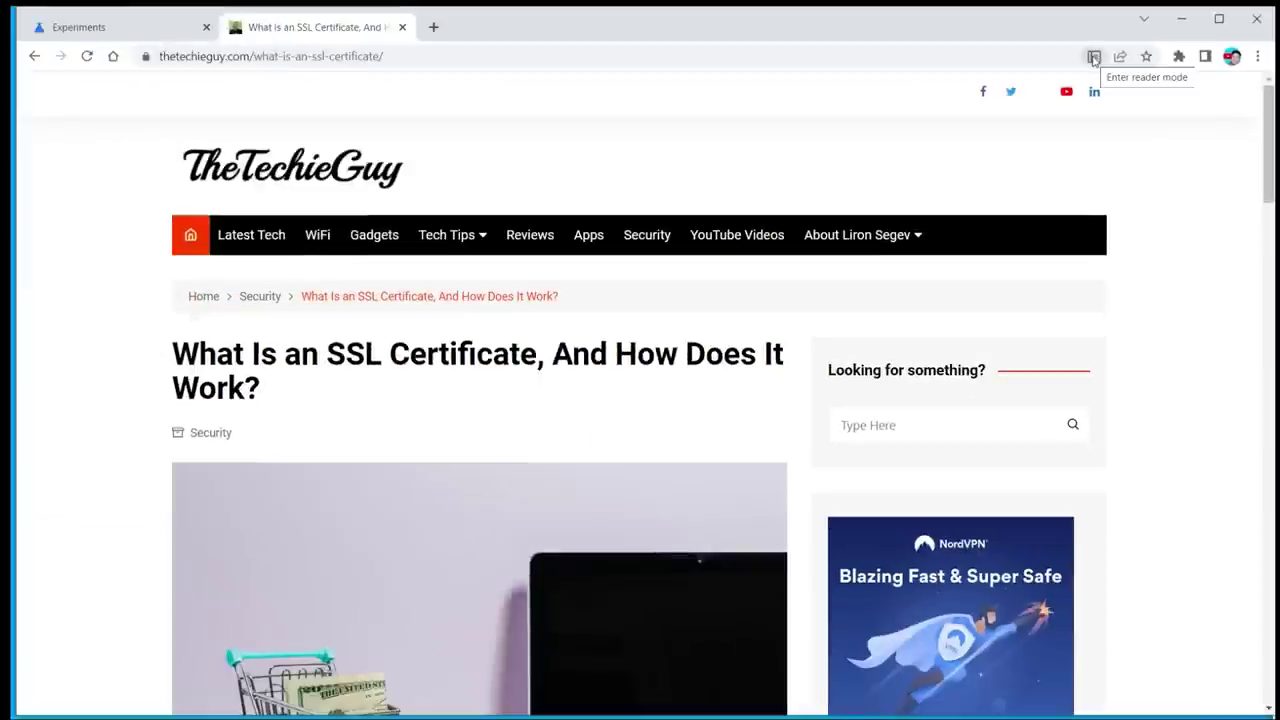
- Switch the SSL certificate article to reader view and scroll through it
left_click(1094, 57)
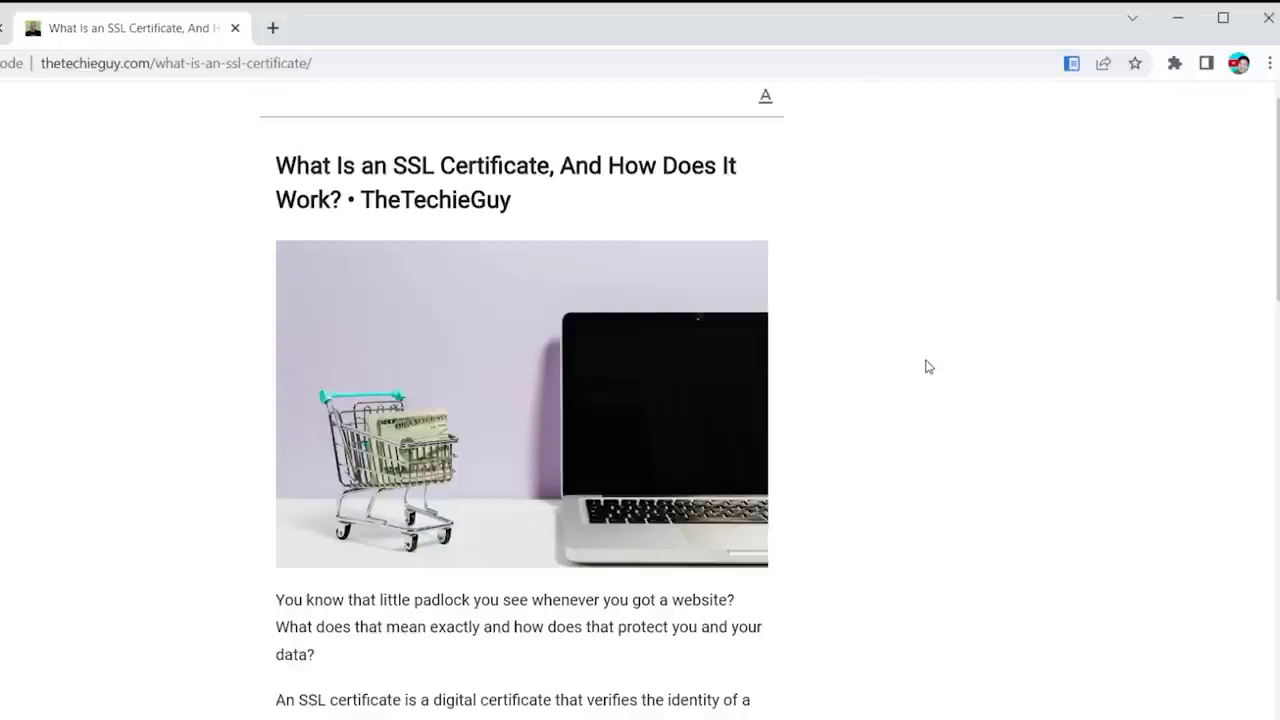
scroll(926, 367, "down", 15)
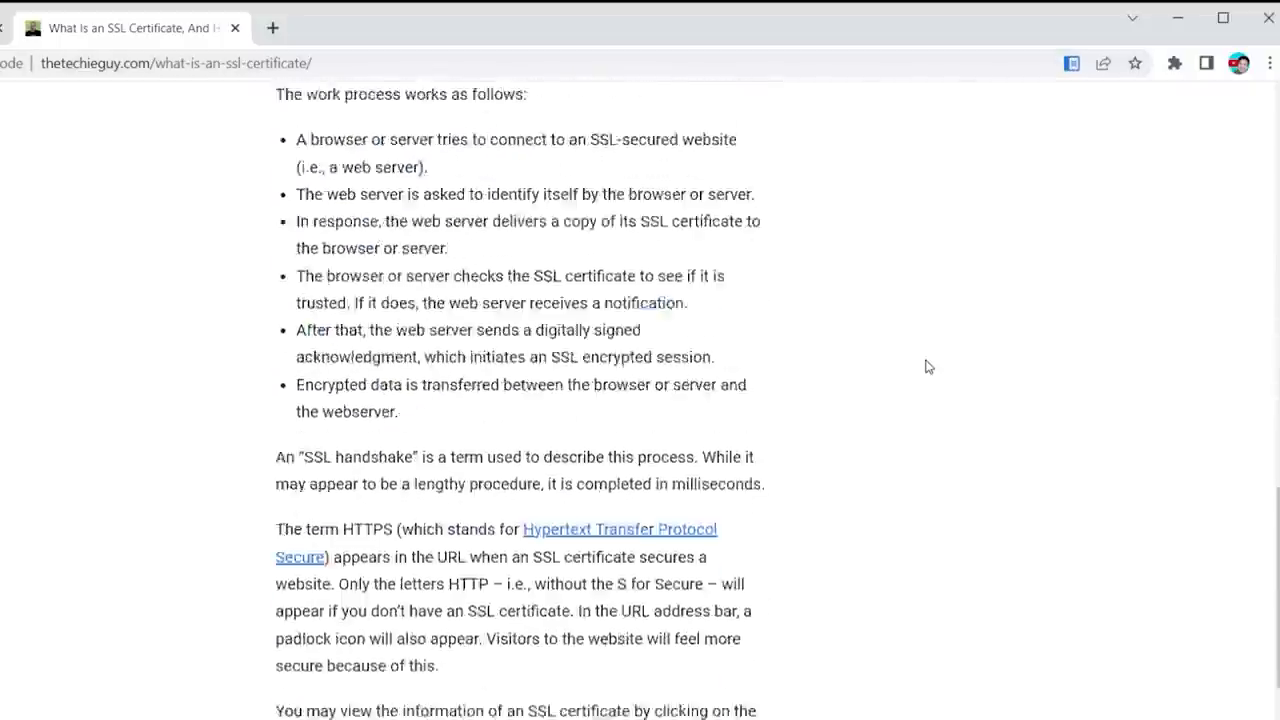
scroll(926, 367, "down", 6)
scroll(924, 372, "up", 15)
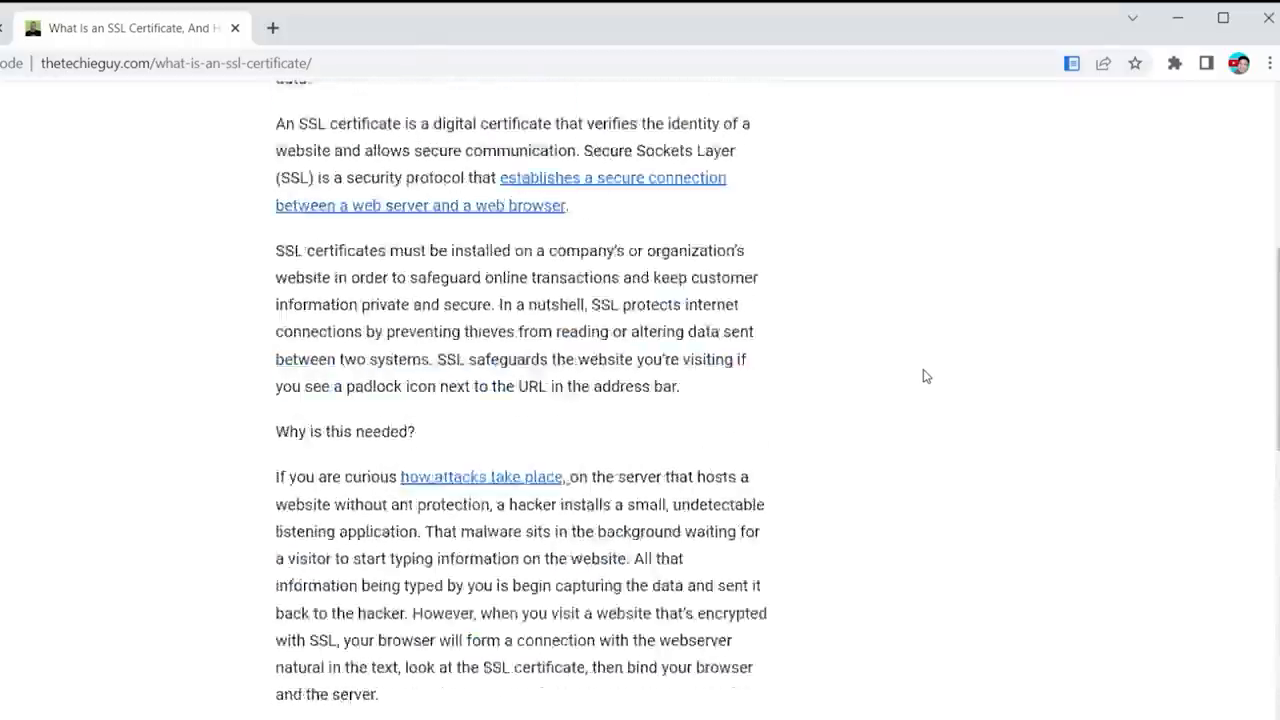
scroll(925, 375, "up", 5)
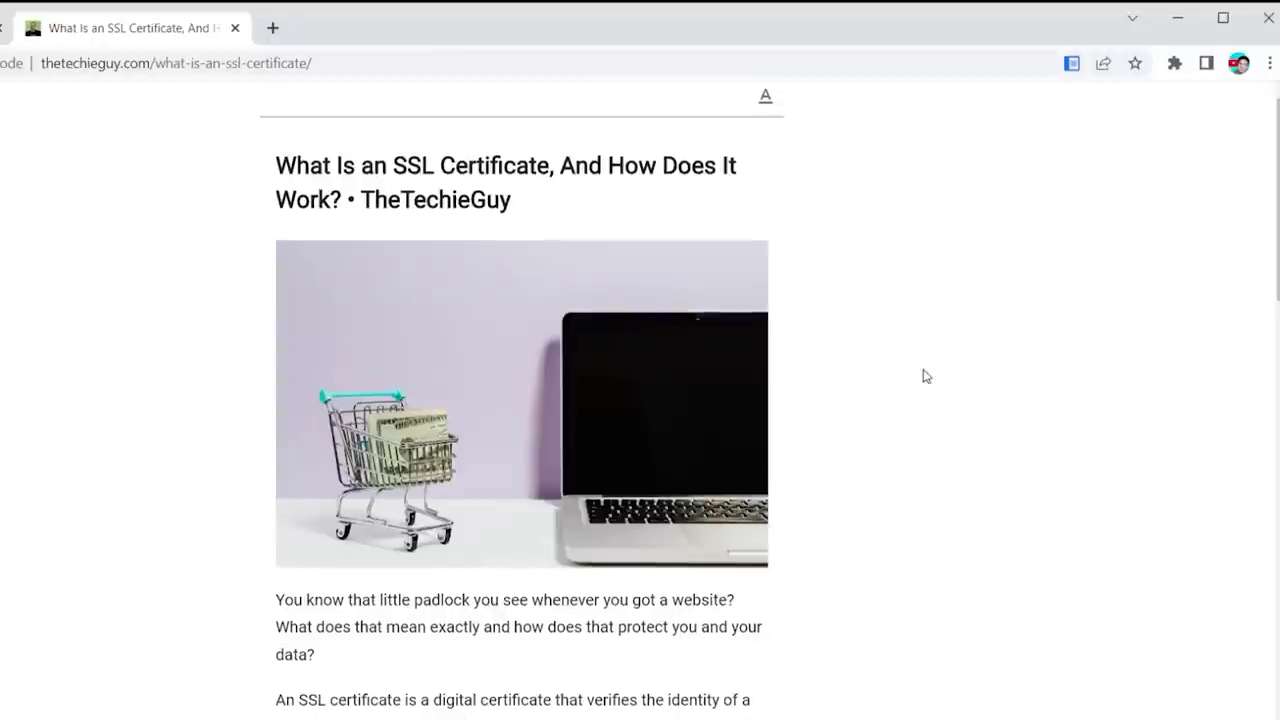
- Give reader view a cream background, try larger text, and show the font choices
left_click(765, 97)
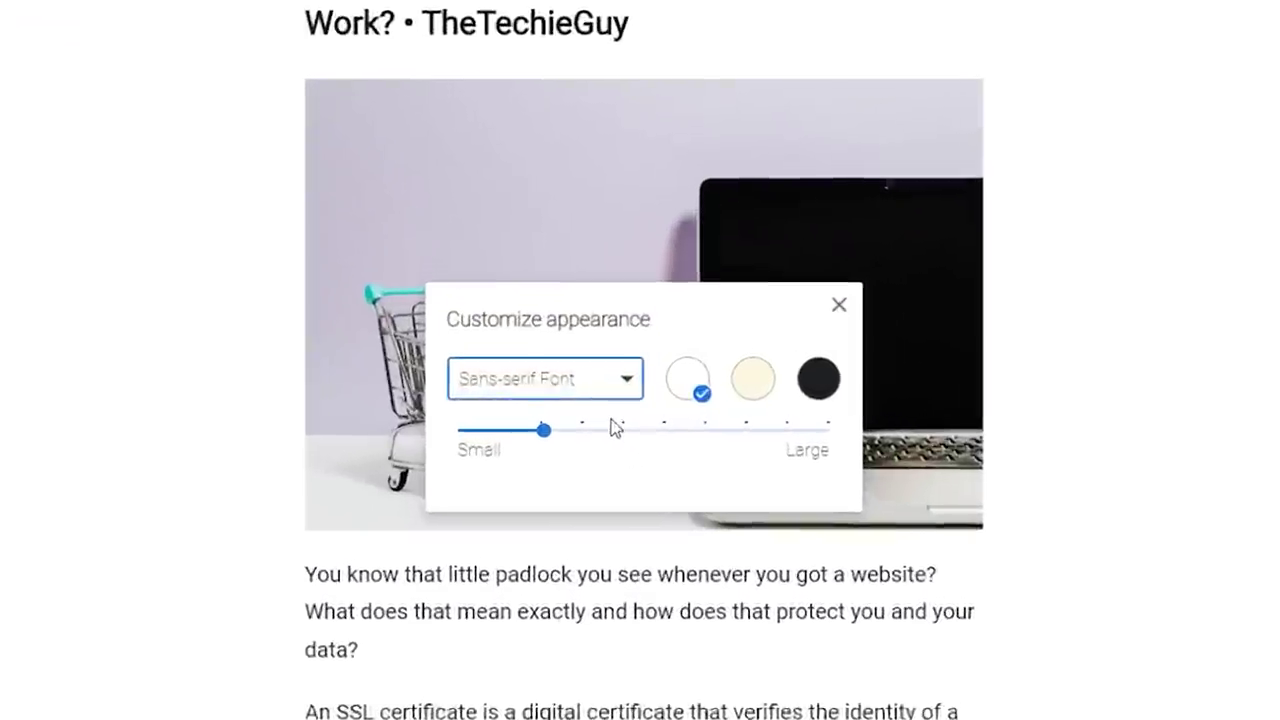
left_click(779, 388)
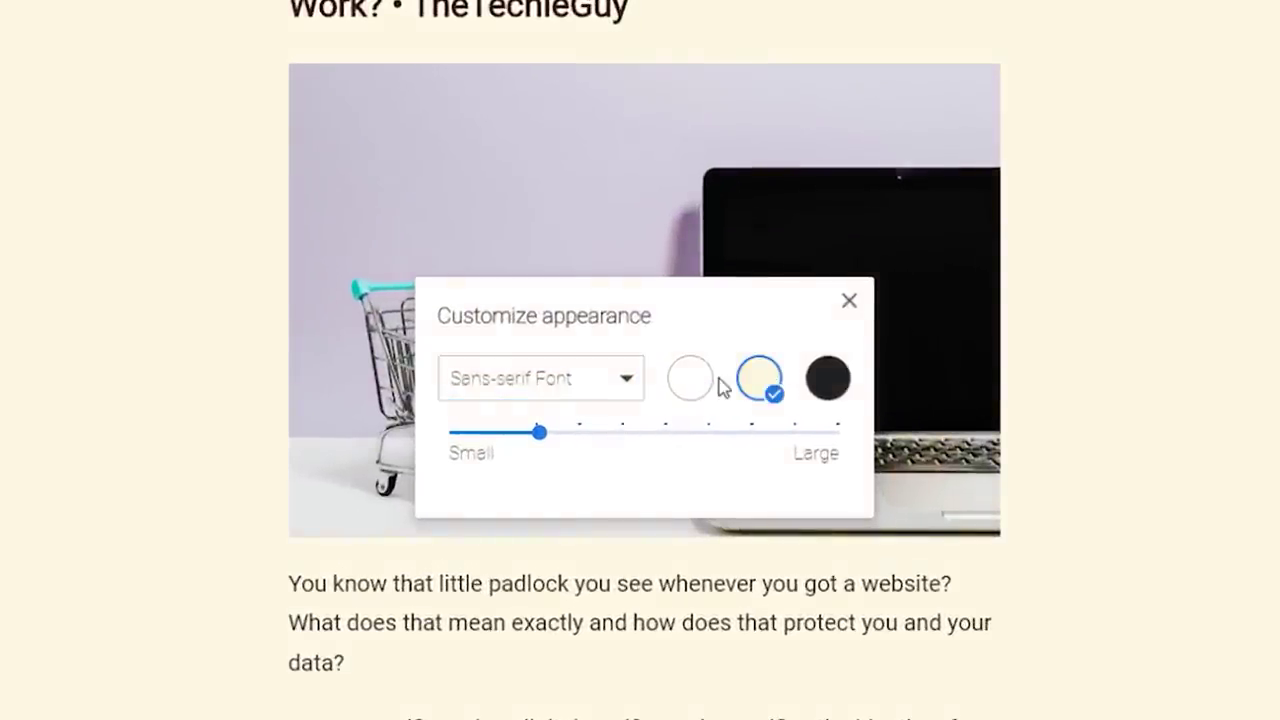
mouse_move(539, 432)
left_mouse_down()
mouse_move(677, 443)
mouse_move(539, 451)
left_mouse_up()
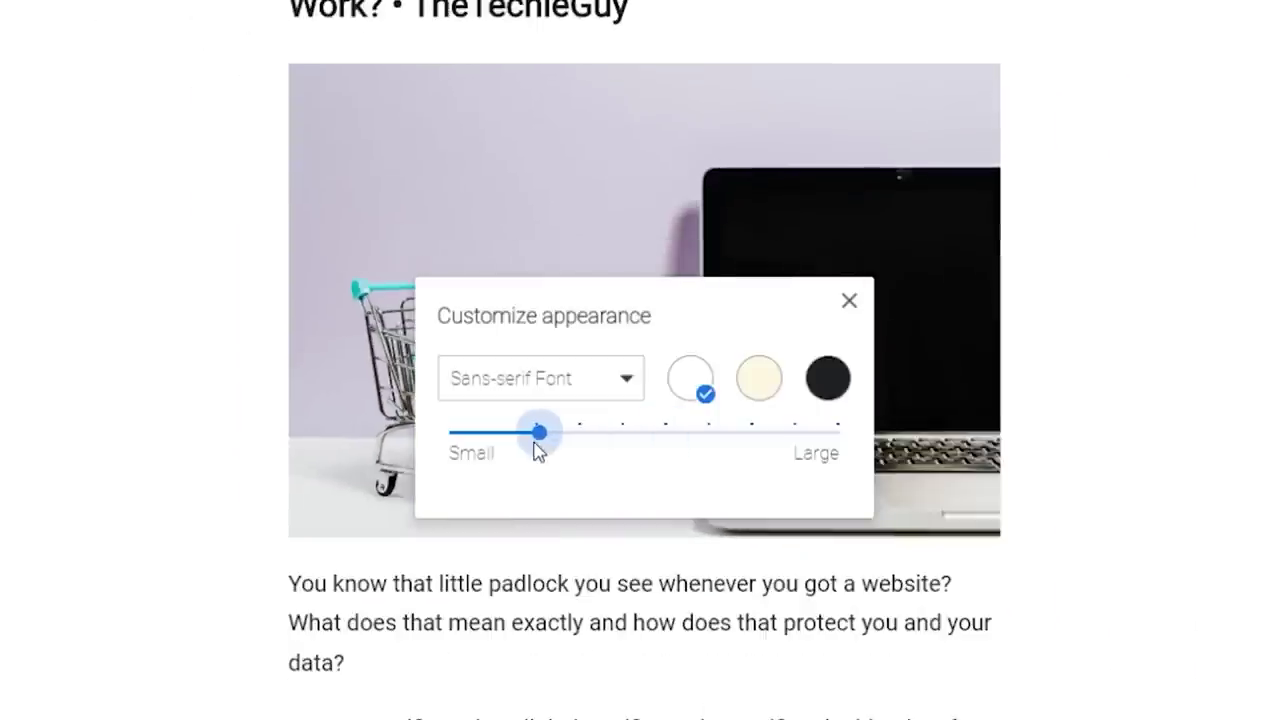
left_click(577, 389)
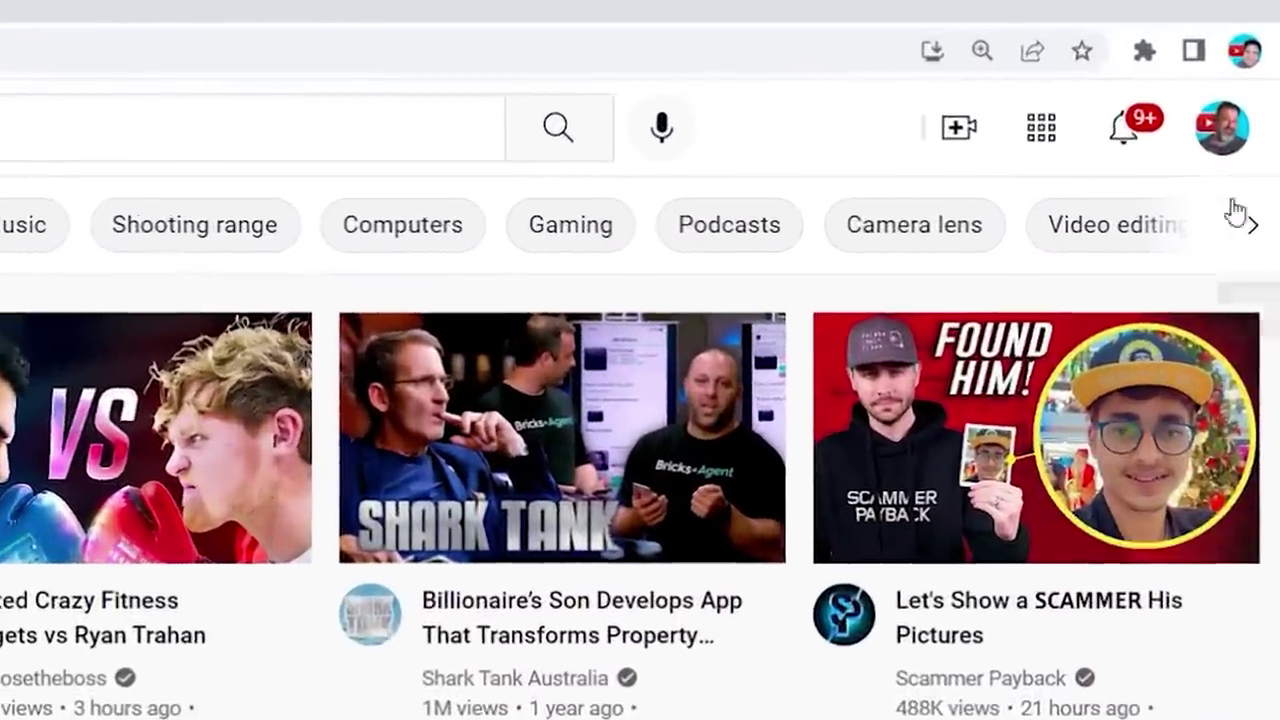
- Switch YouTube's appearance to Dark theme from the account menu
left_click(1226, 135)
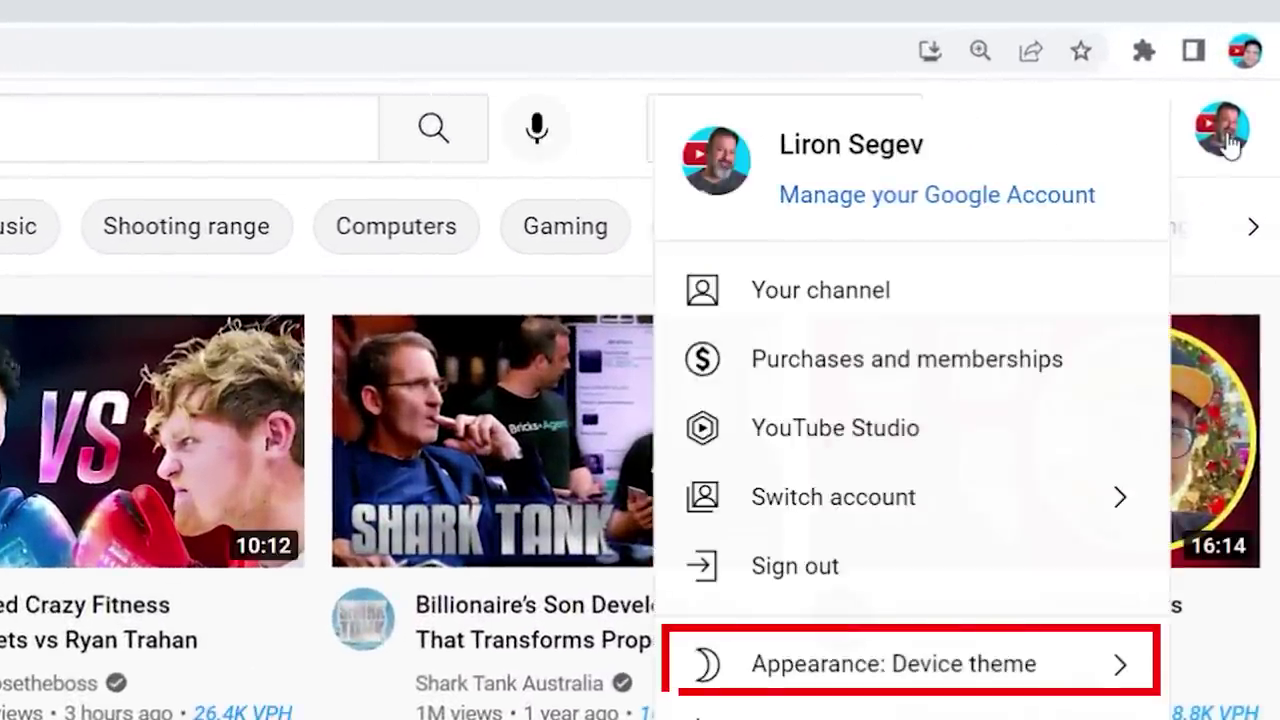
left_click(860, 678)
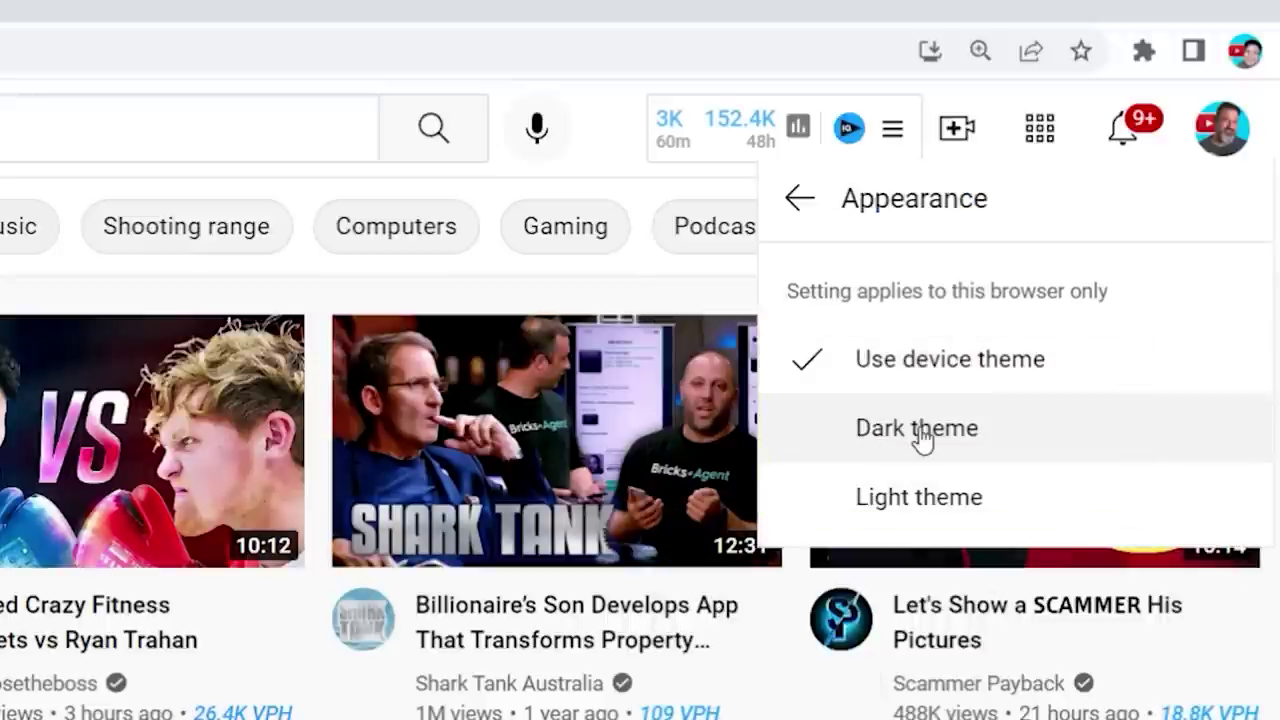
left_click(917, 430)
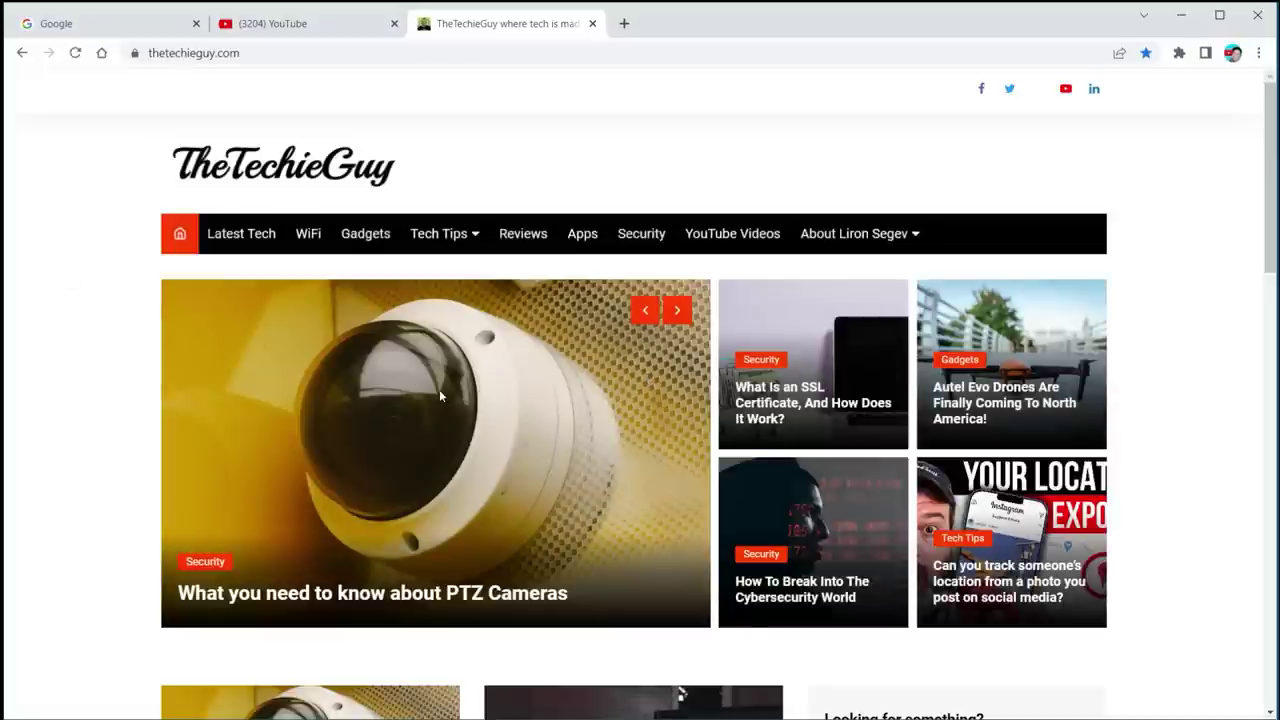
- Close the TheTechieGuy tab and set YouTube's appearance back to Use device theme
left_click(592, 23)
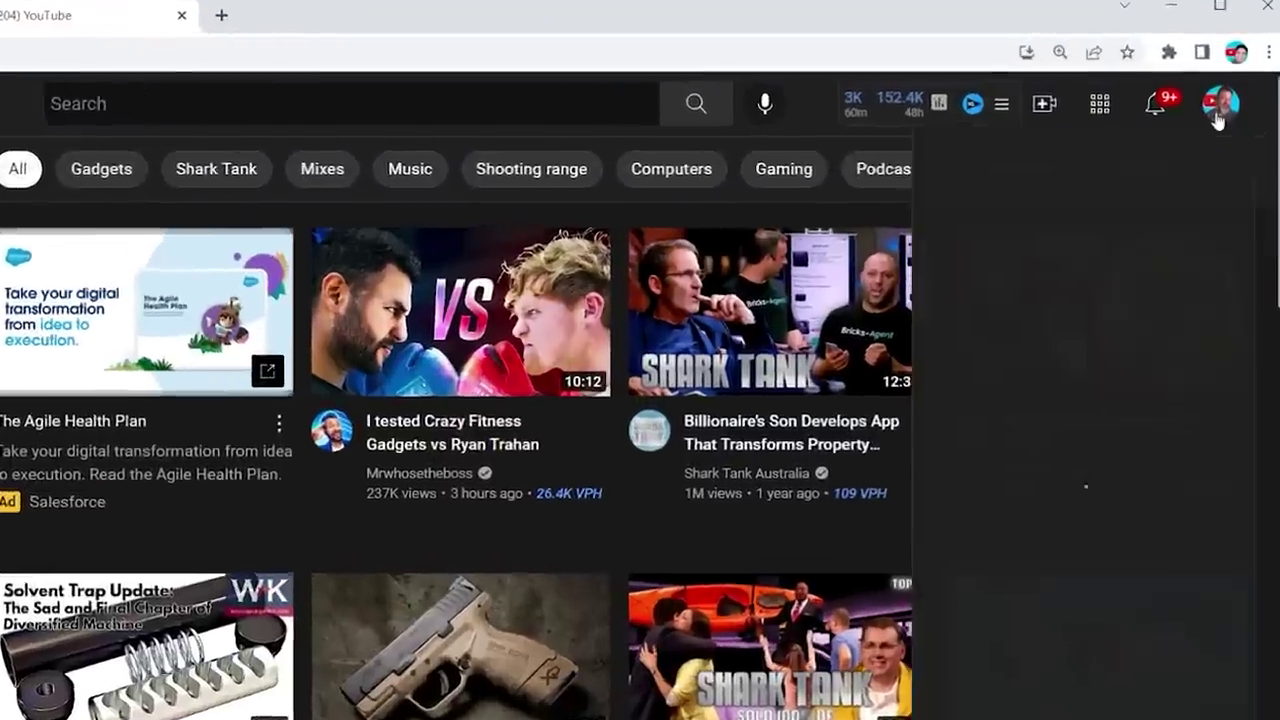
left_click(1220, 93)
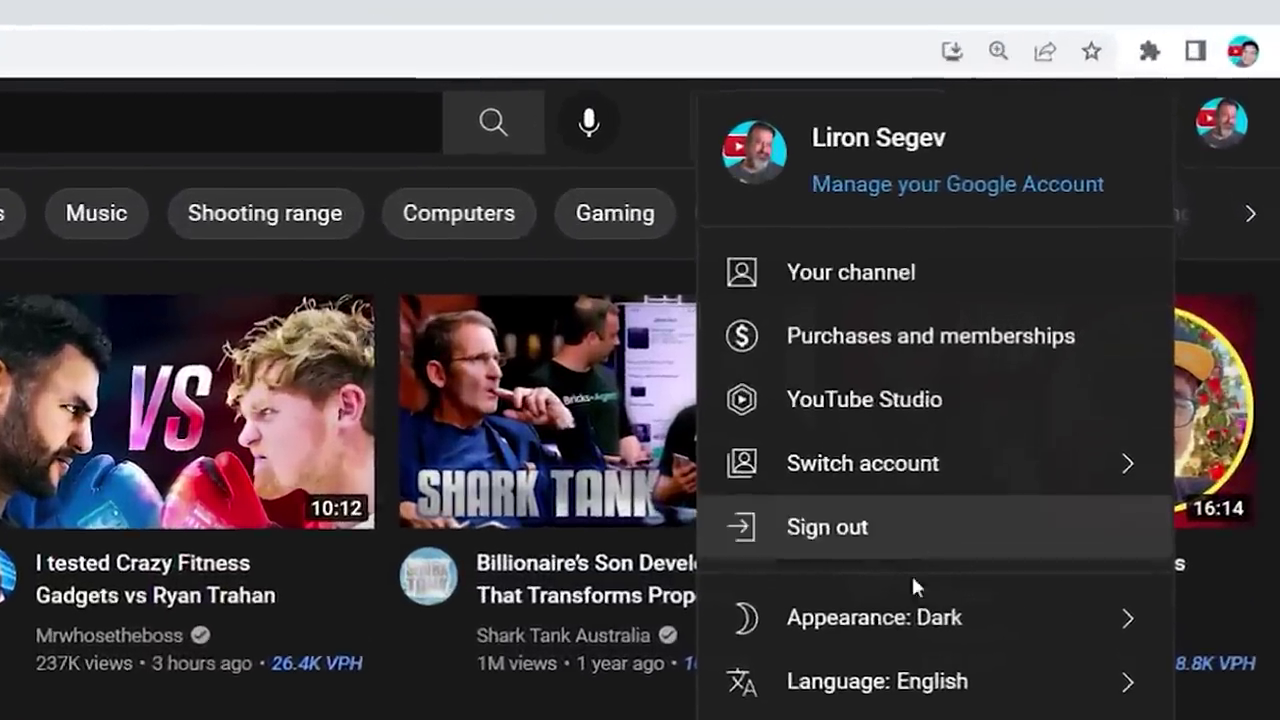
left_click(912, 605)
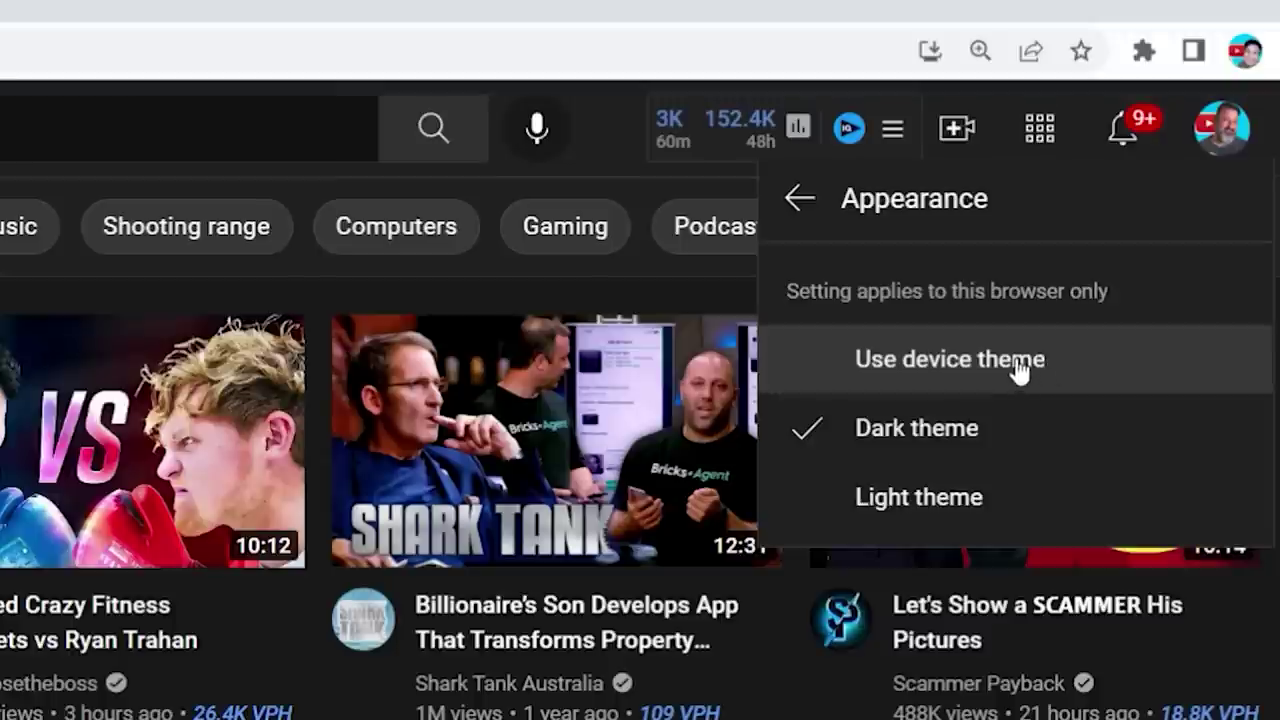
left_click(1018, 366)
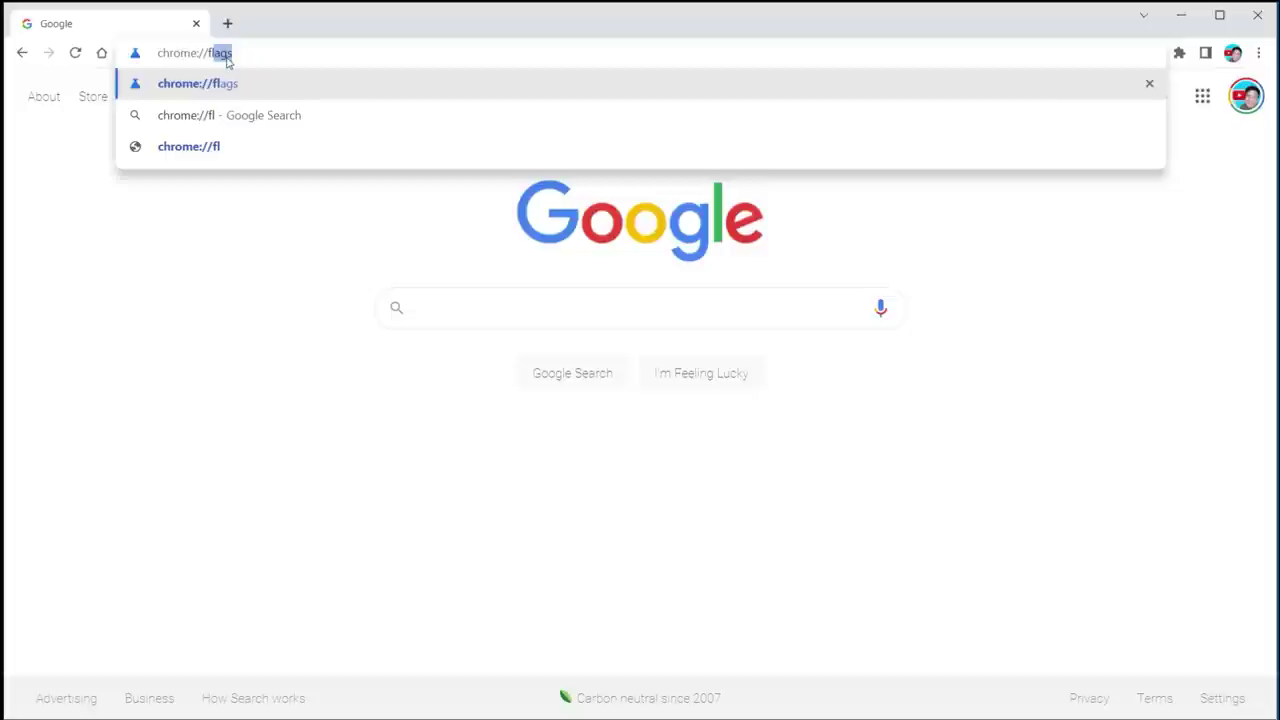
- Search flags for 'dark' and enable Auto Dark Mode for Web Contents
key("Return")
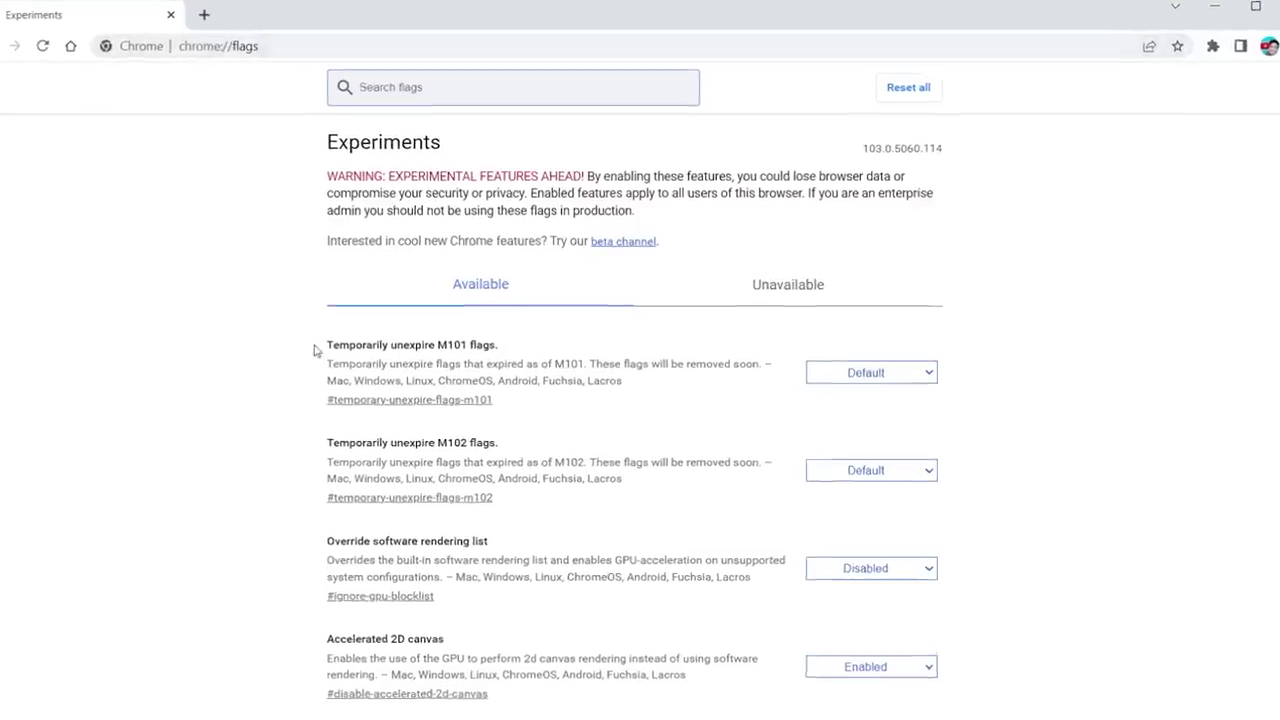
left_click(349, 75)
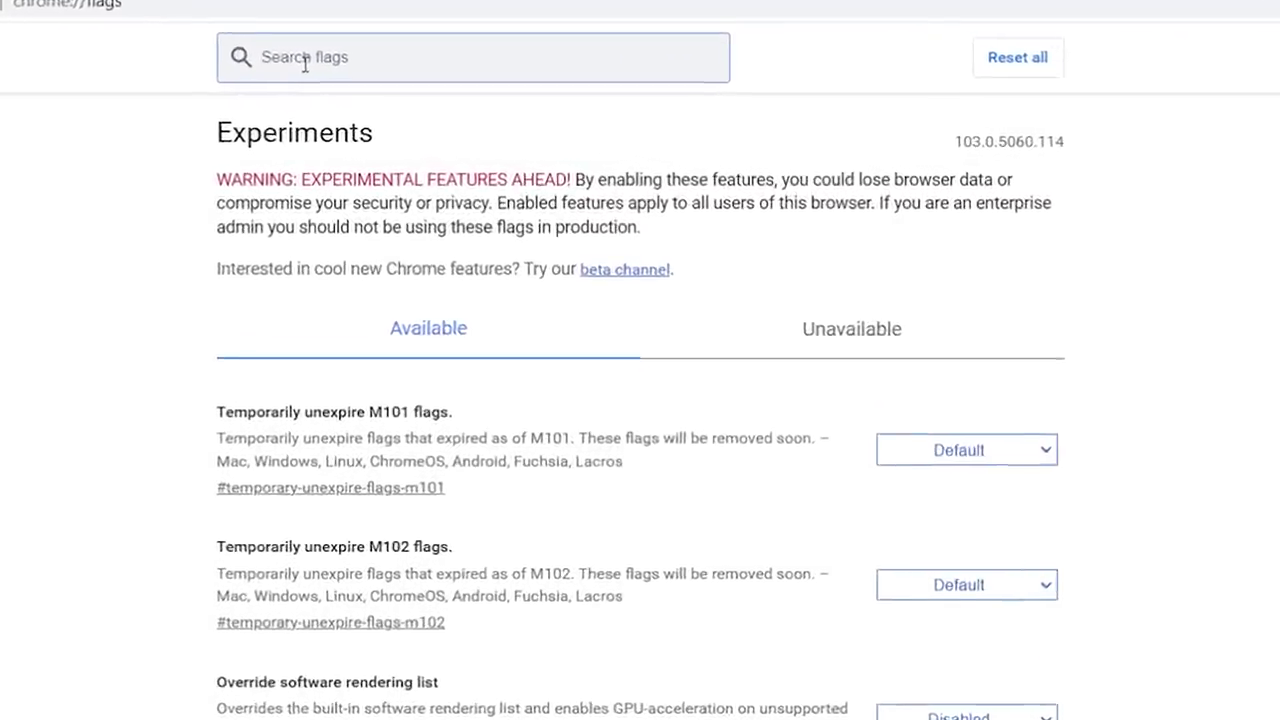
type("dark")
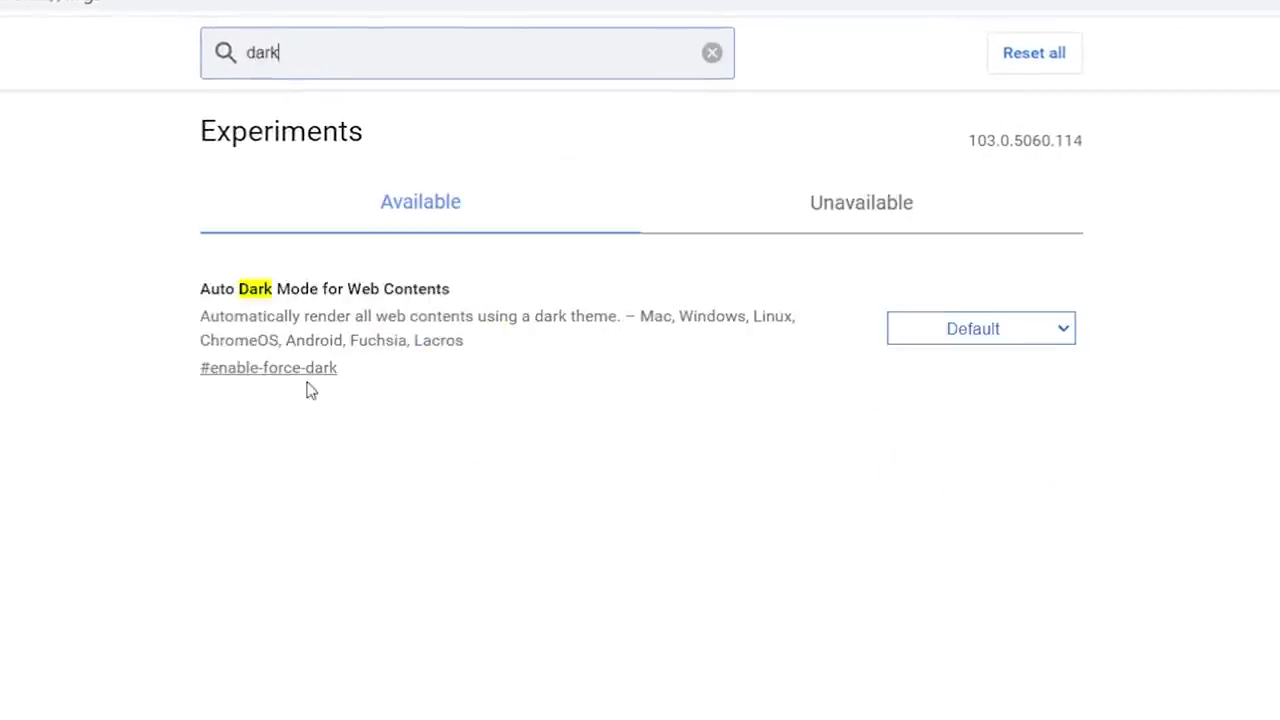
left_click_drag(201, 288, 501, 293)
left_click_drag(203, 316, 708, 316)
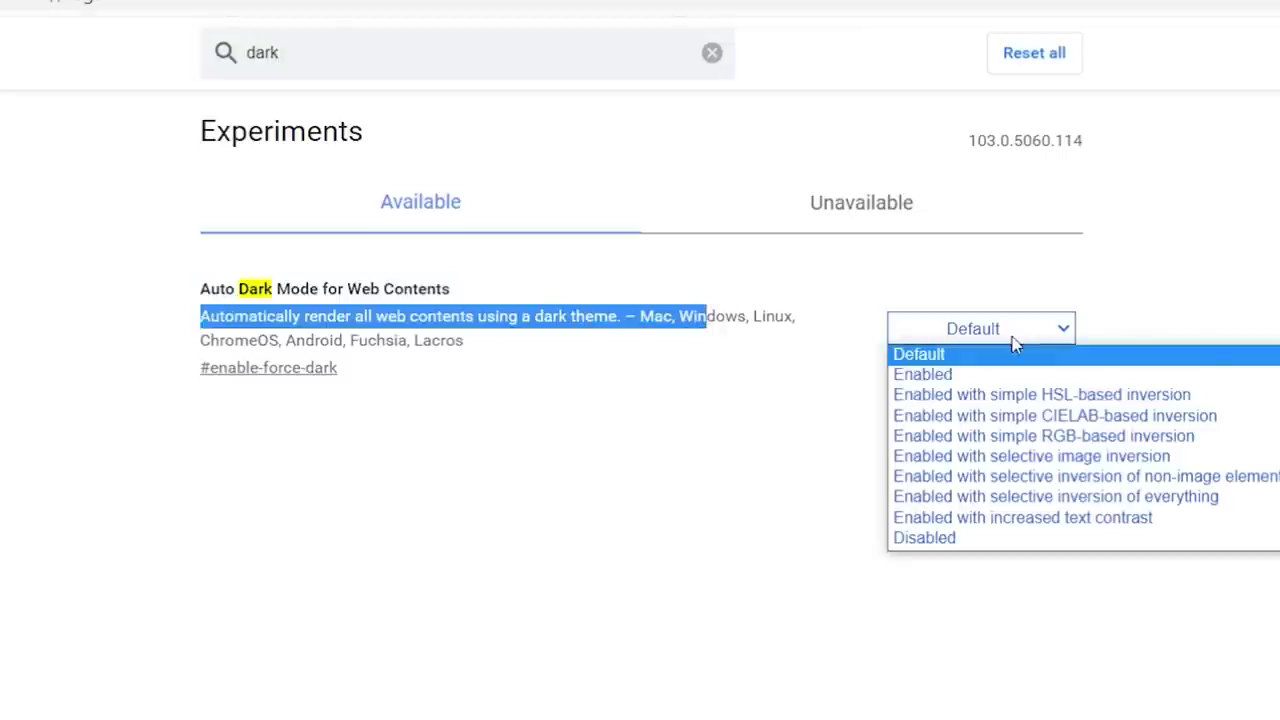
left_click(948, 375)
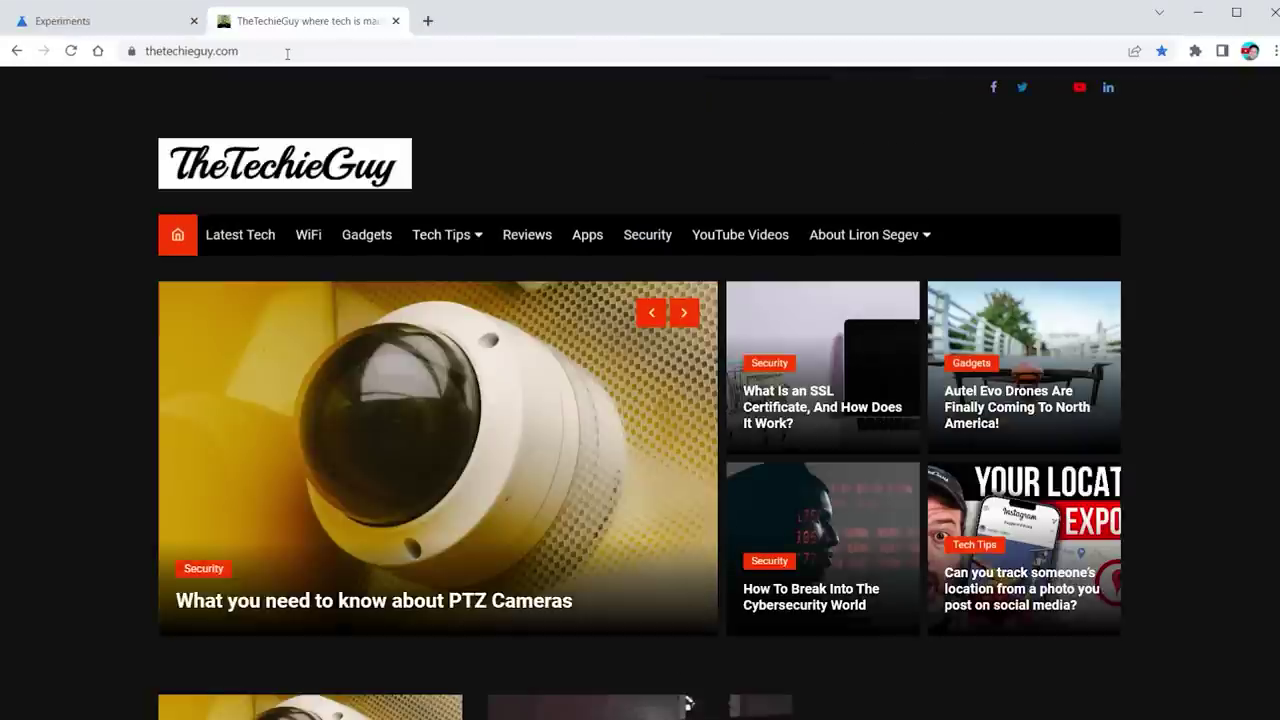
- Browse the PTZ Cameras post rendered dark, then return Auto Dark Mode for Web Contents to Default
scroll(808, 433, "down", 7)
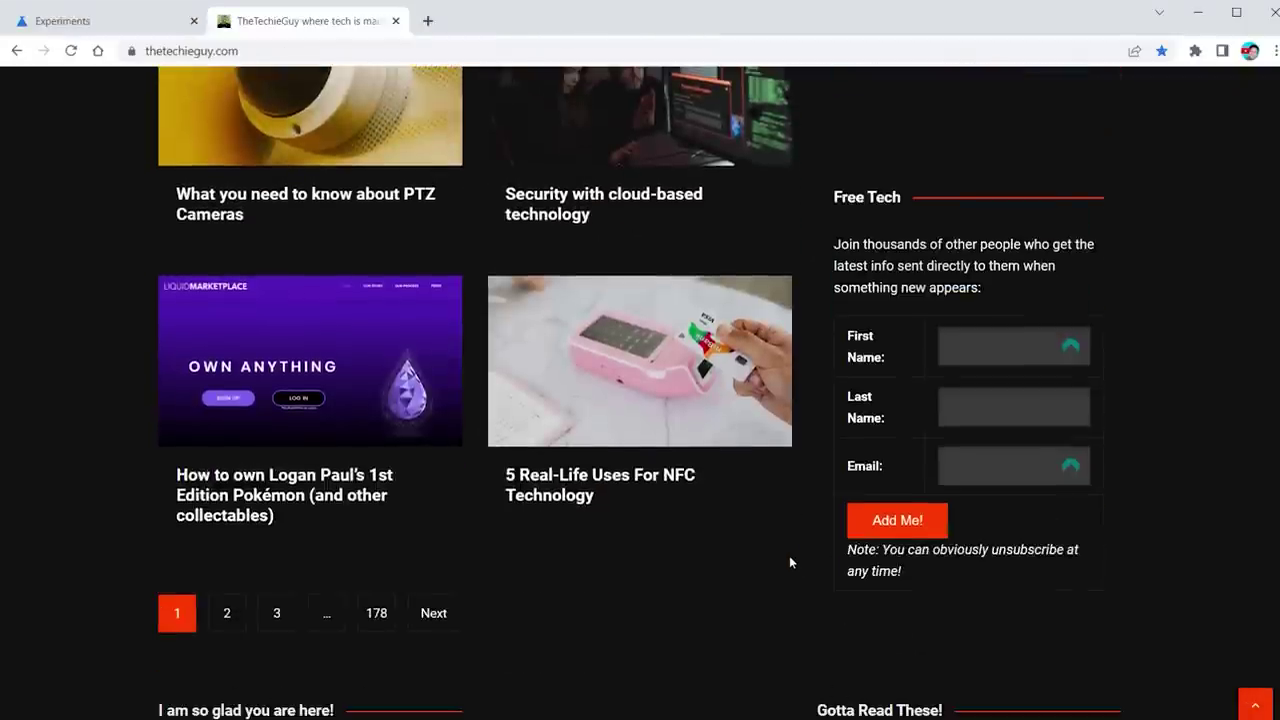
scroll(790, 560, "up", 3)
left_click(368, 472)
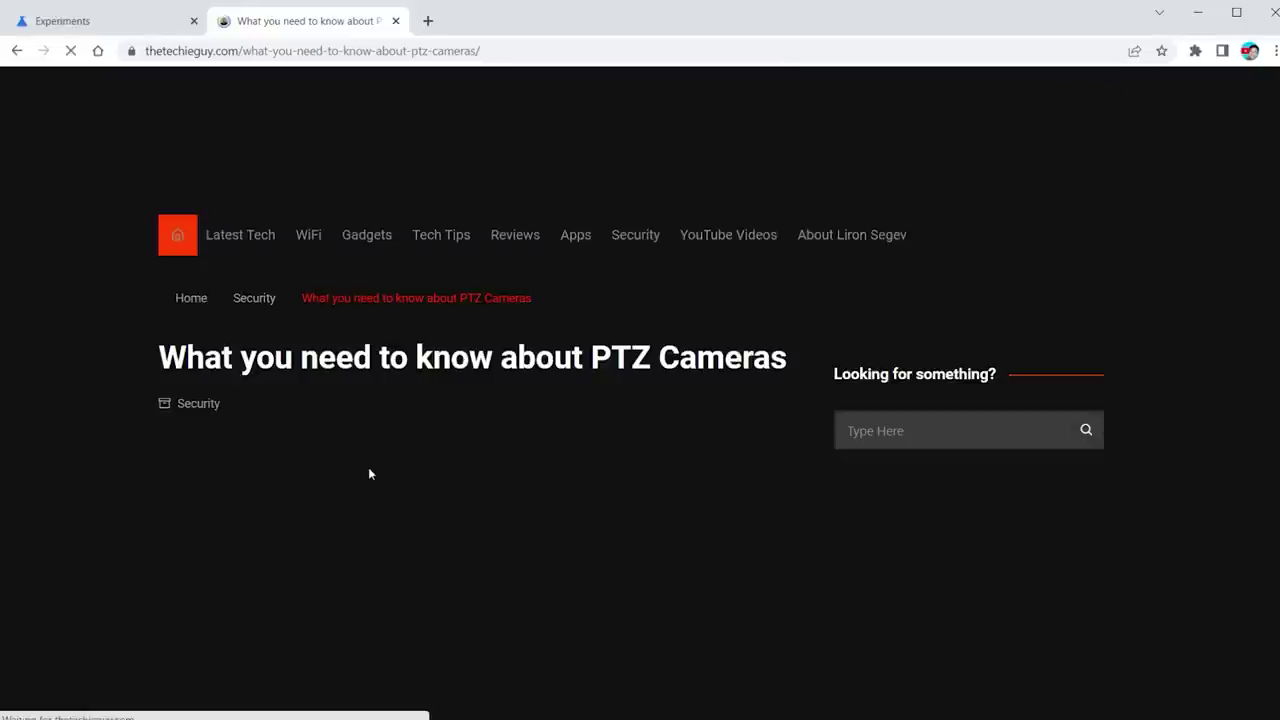
scroll(696, 461, "down", 12)
scroll(749, 523, "up", 10)
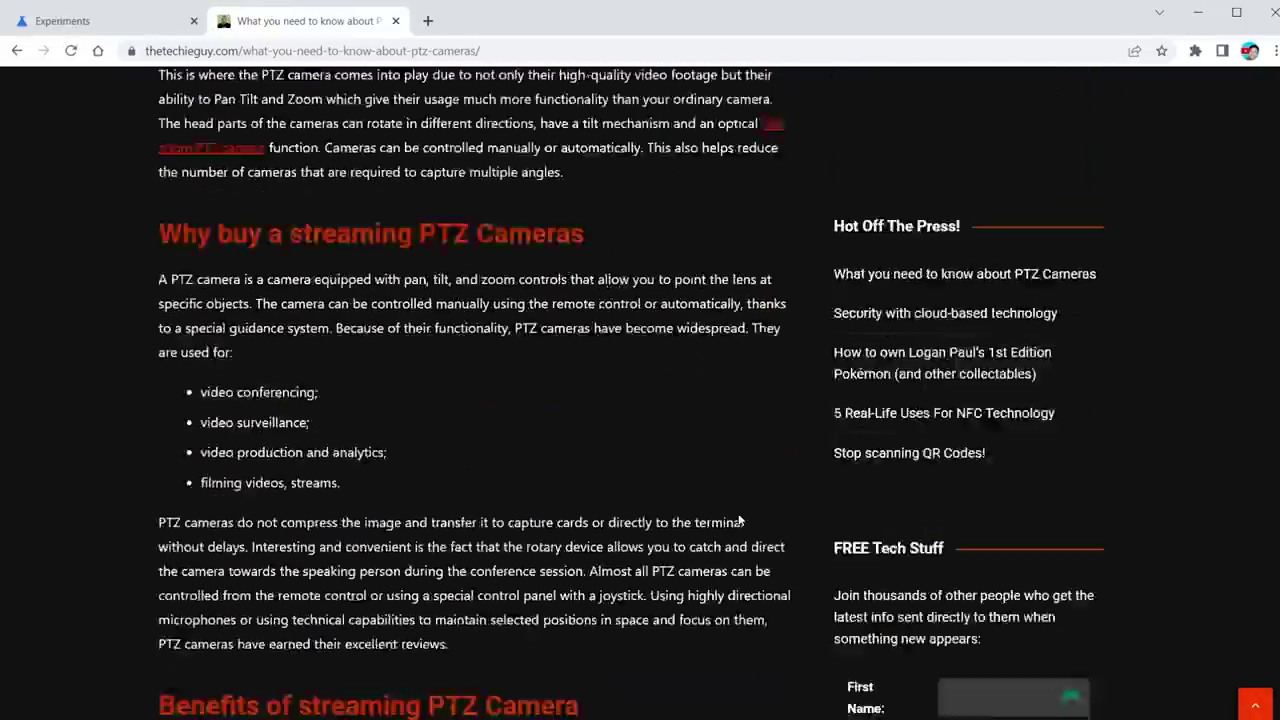
scroll(740, 519, "up", 1)
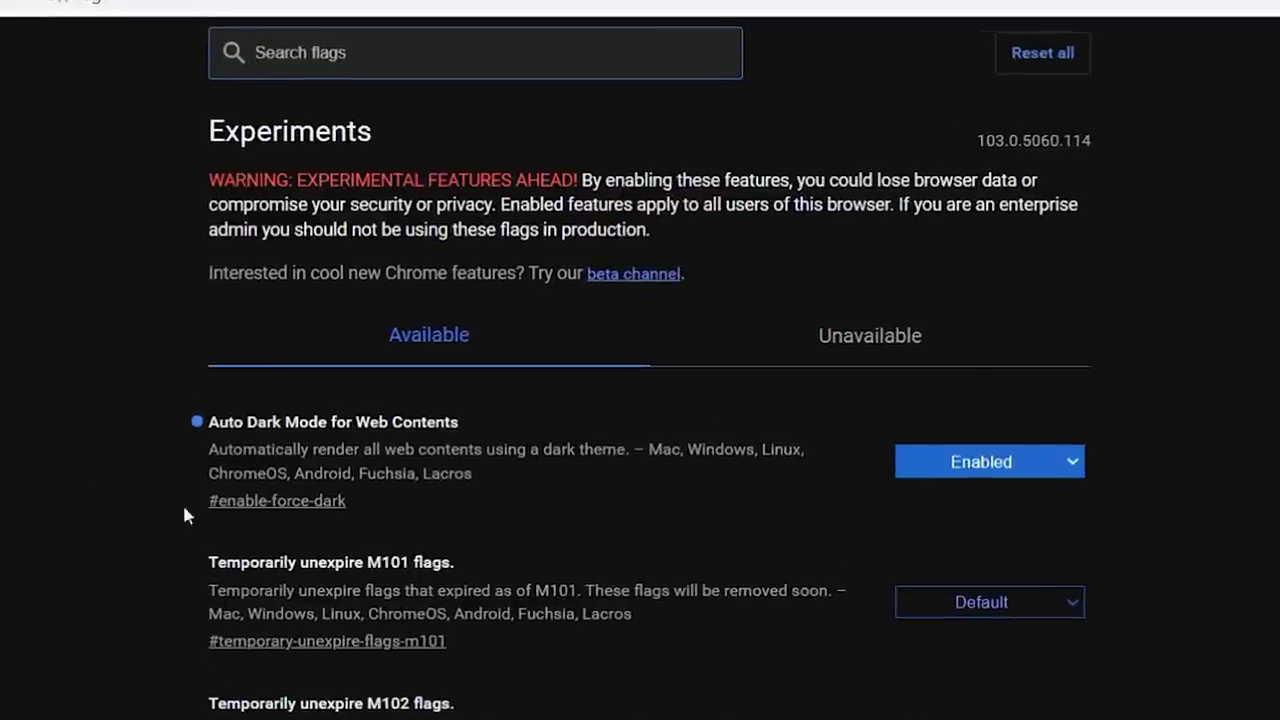
left_click(1021, 471)
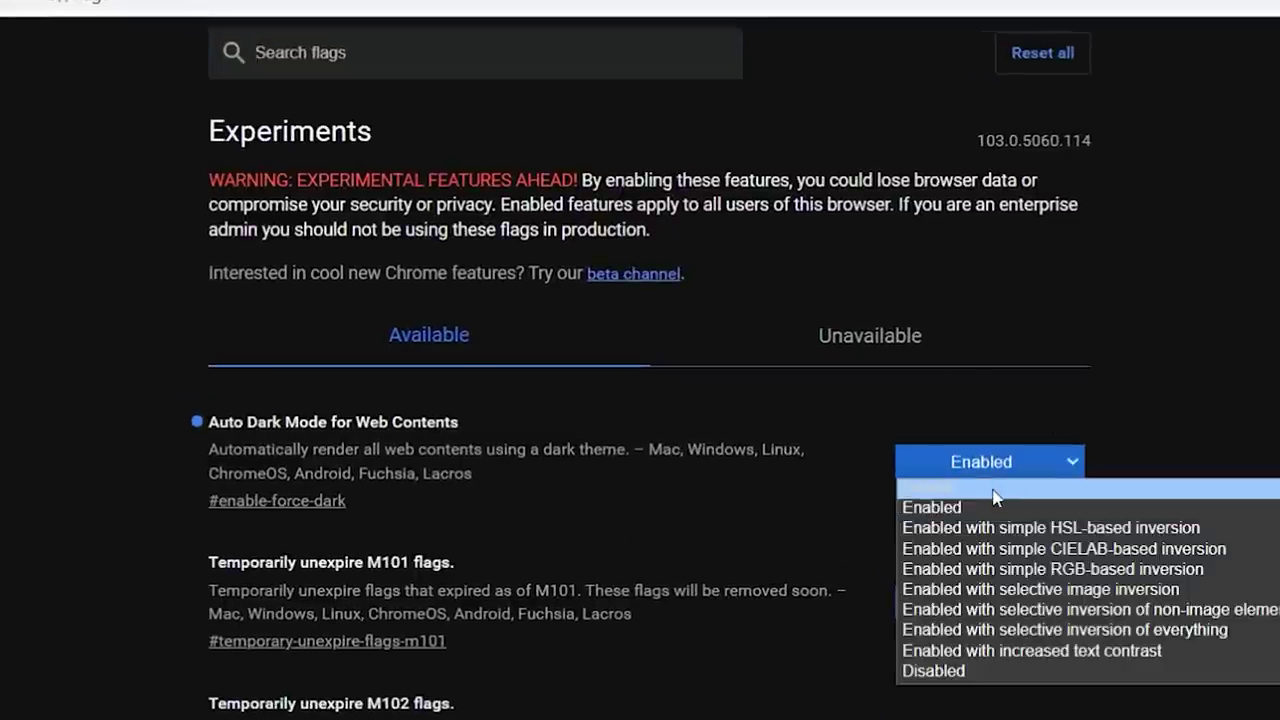
left_click(995, 492)
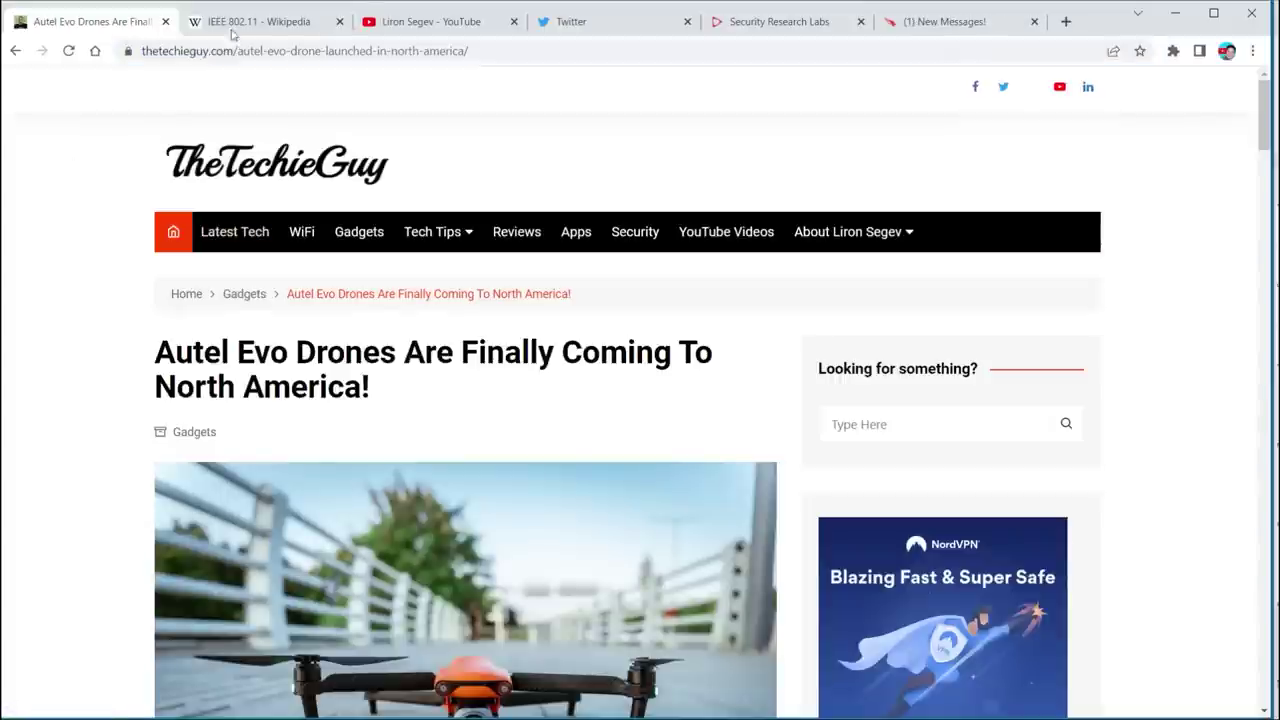
left_click(250, 21)
left_click(430, 24)
key("ctrl+9")
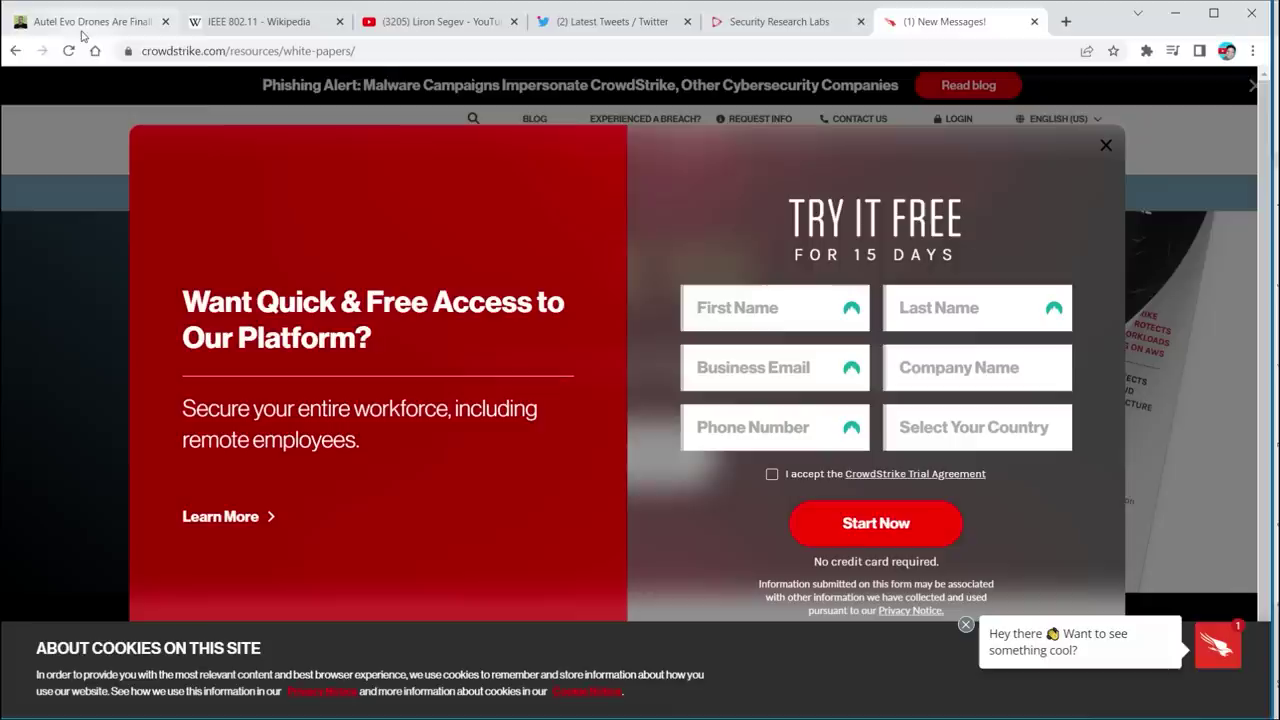
left_click(83, 34)
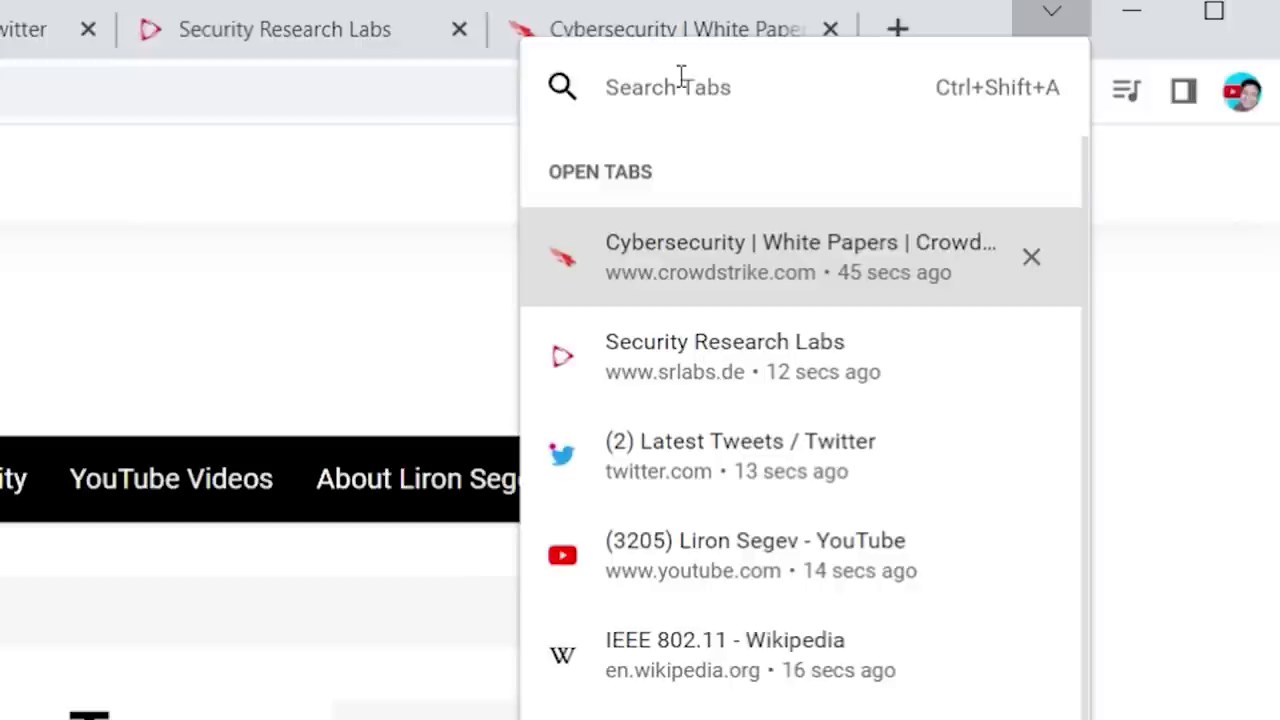
type("wifi")
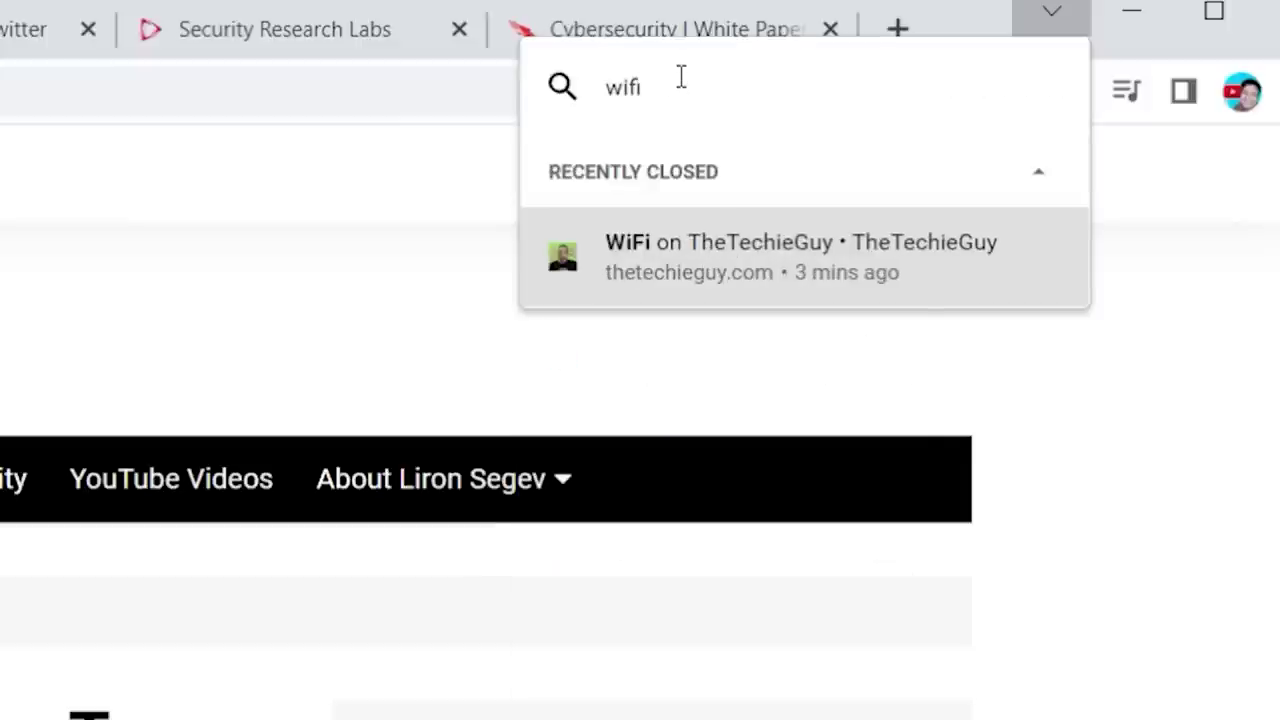
double_click(624, 87)
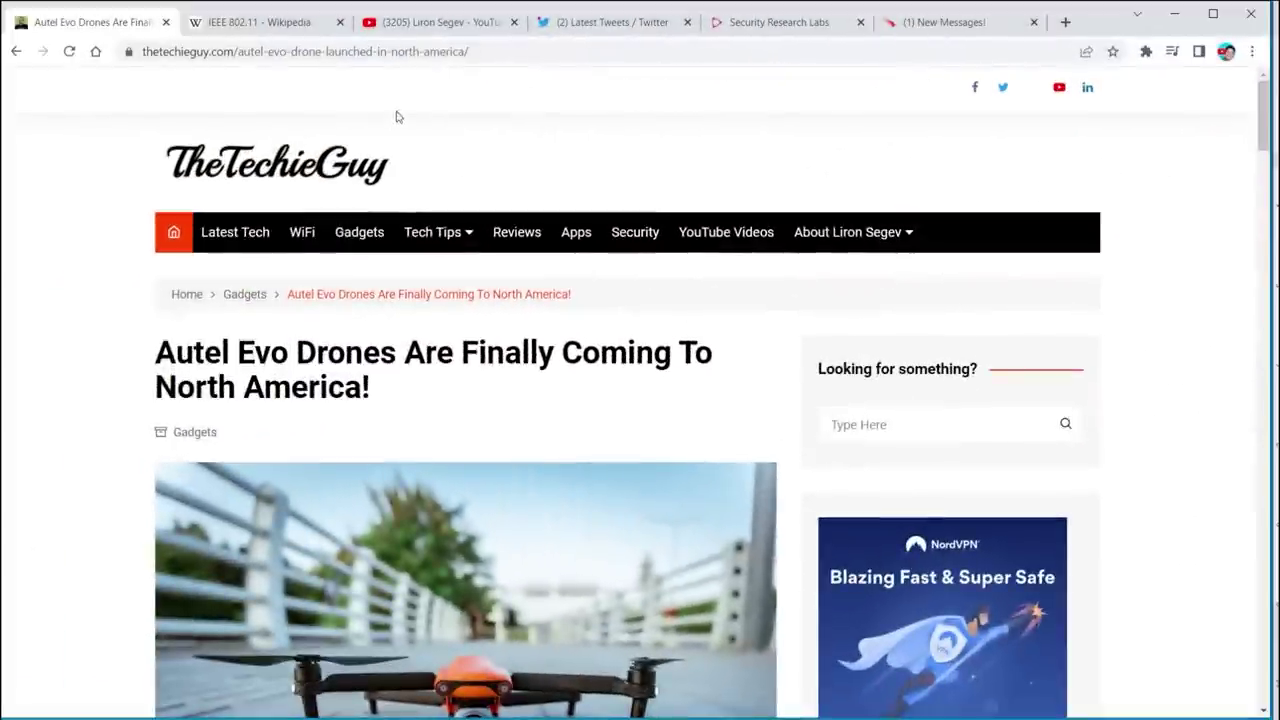
- Add the Autel Evo drones article to the reading list, then close its tab
scroll(595, 243, "down", 7)
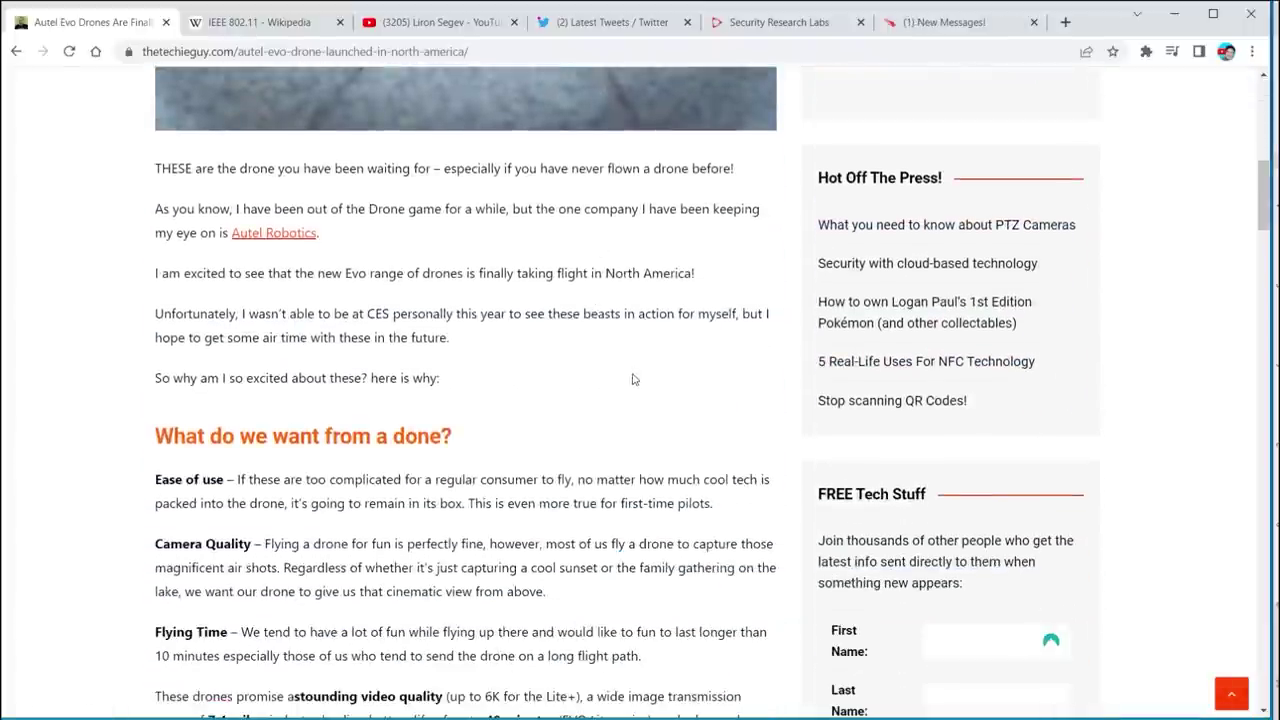
scroll(632, 379, "down", 3)
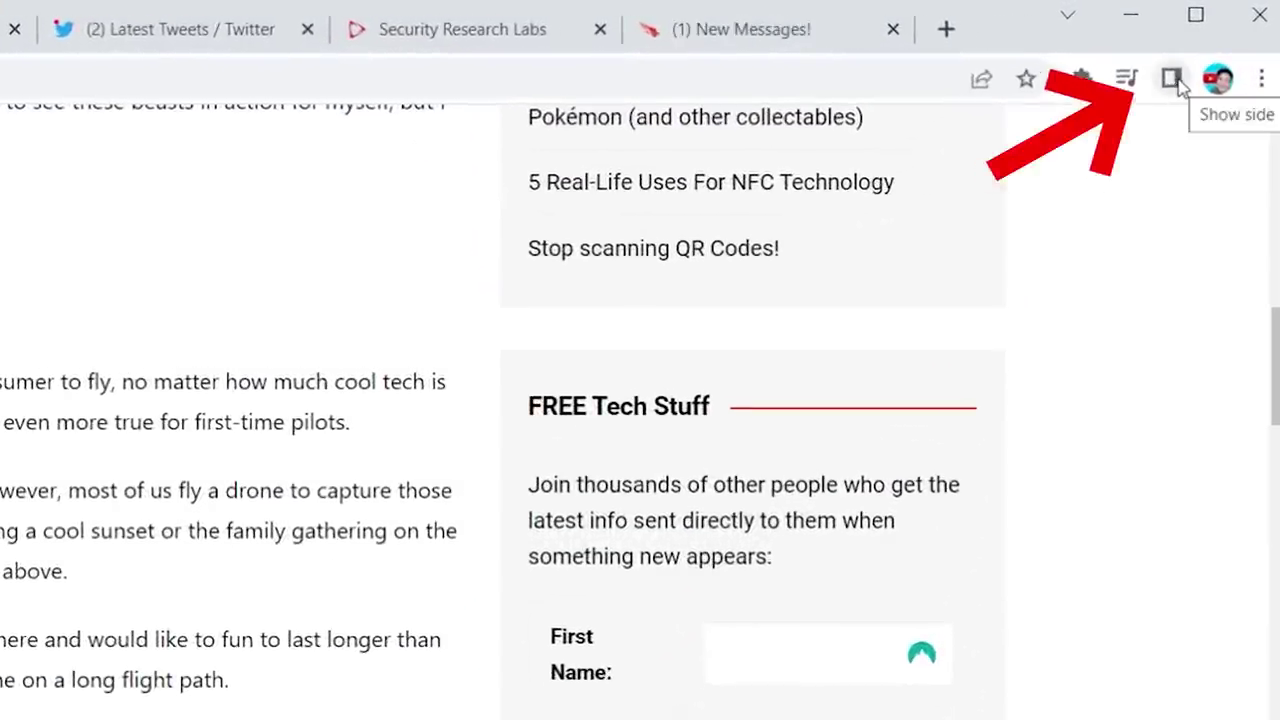
left_click(1174, 80)
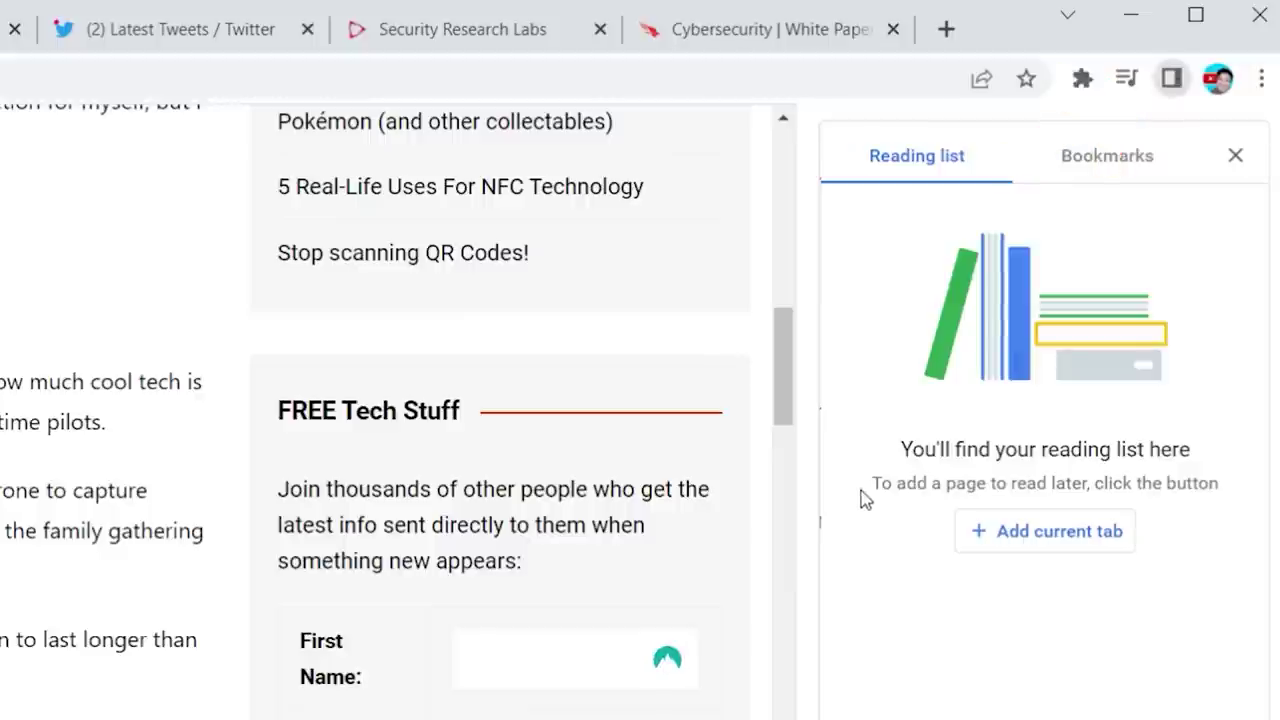
left_click(990, 548)
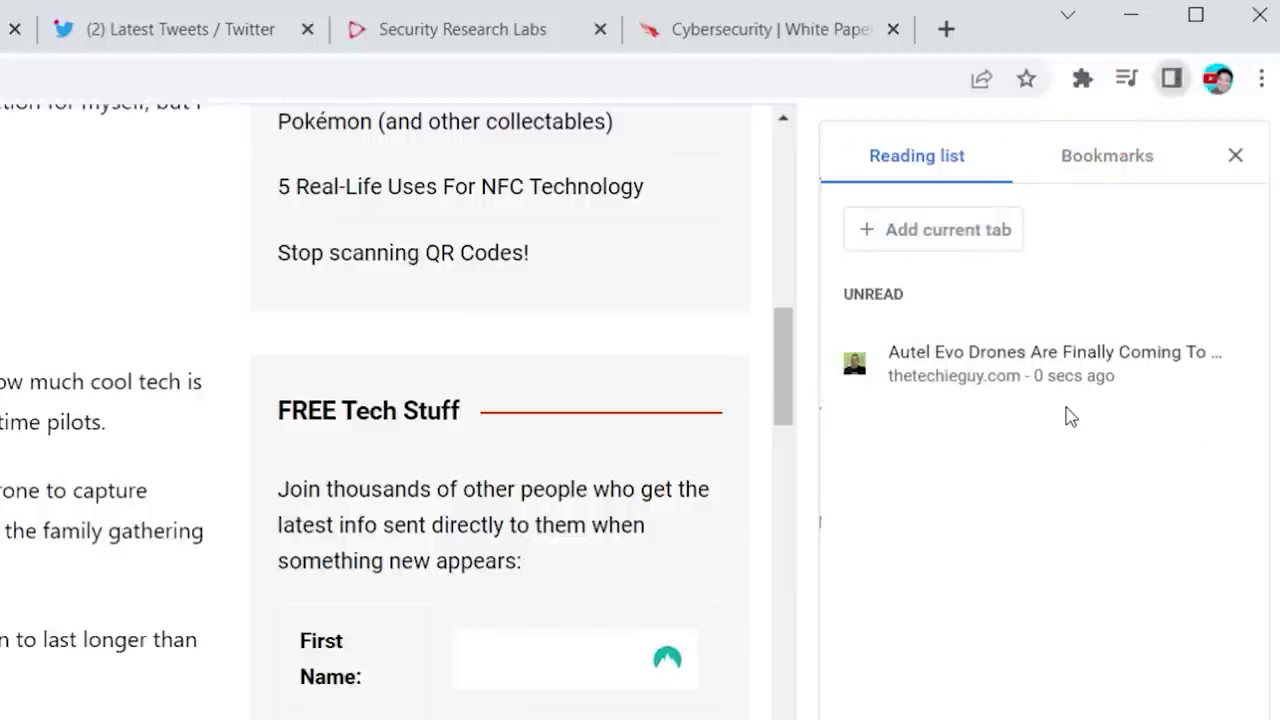
key("ctrl+w")
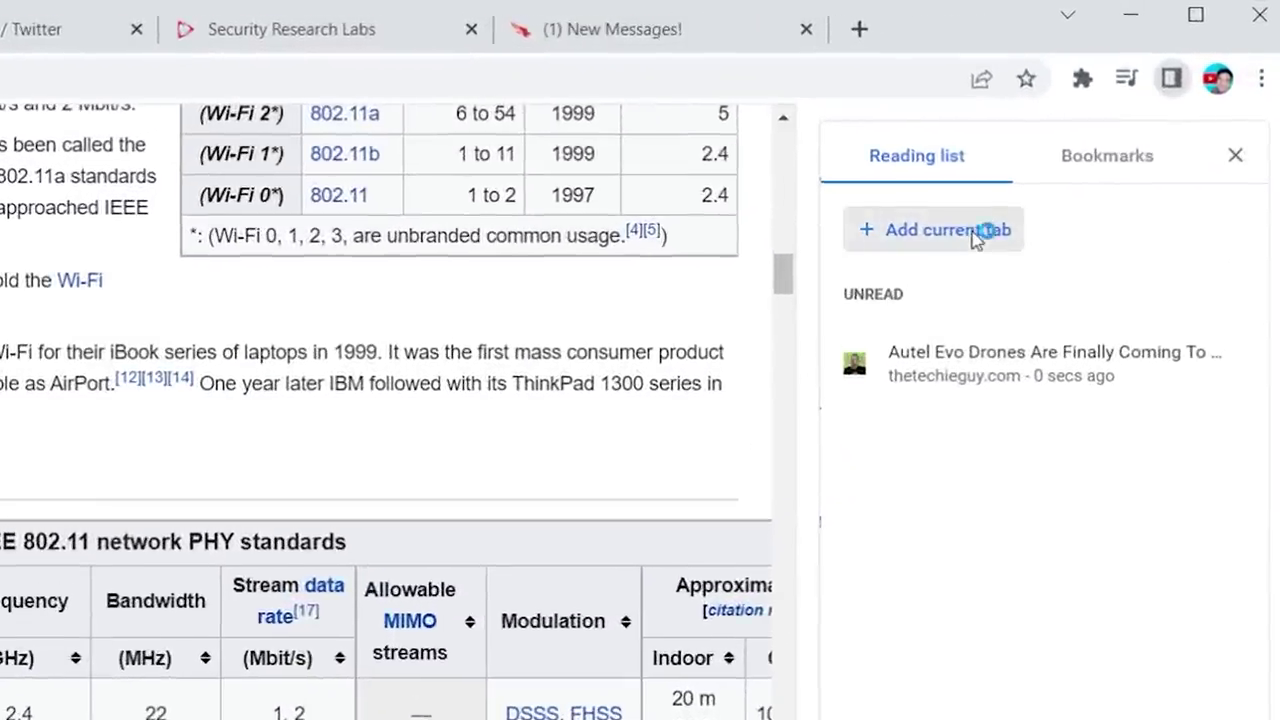
- Add the IEEE 802.11 Wikipedia page to the reading list and mark it read
left_click(976, 236)
mouse_move(1182, 368)
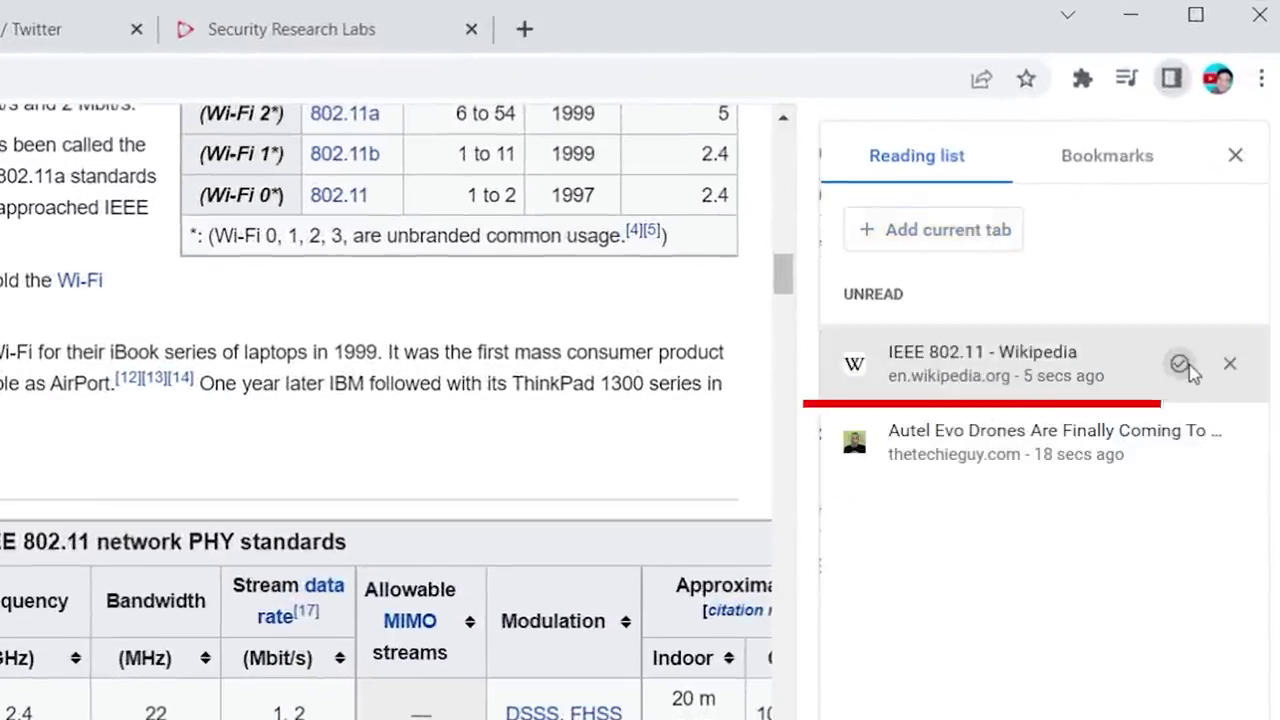
left_click(1180, 364)
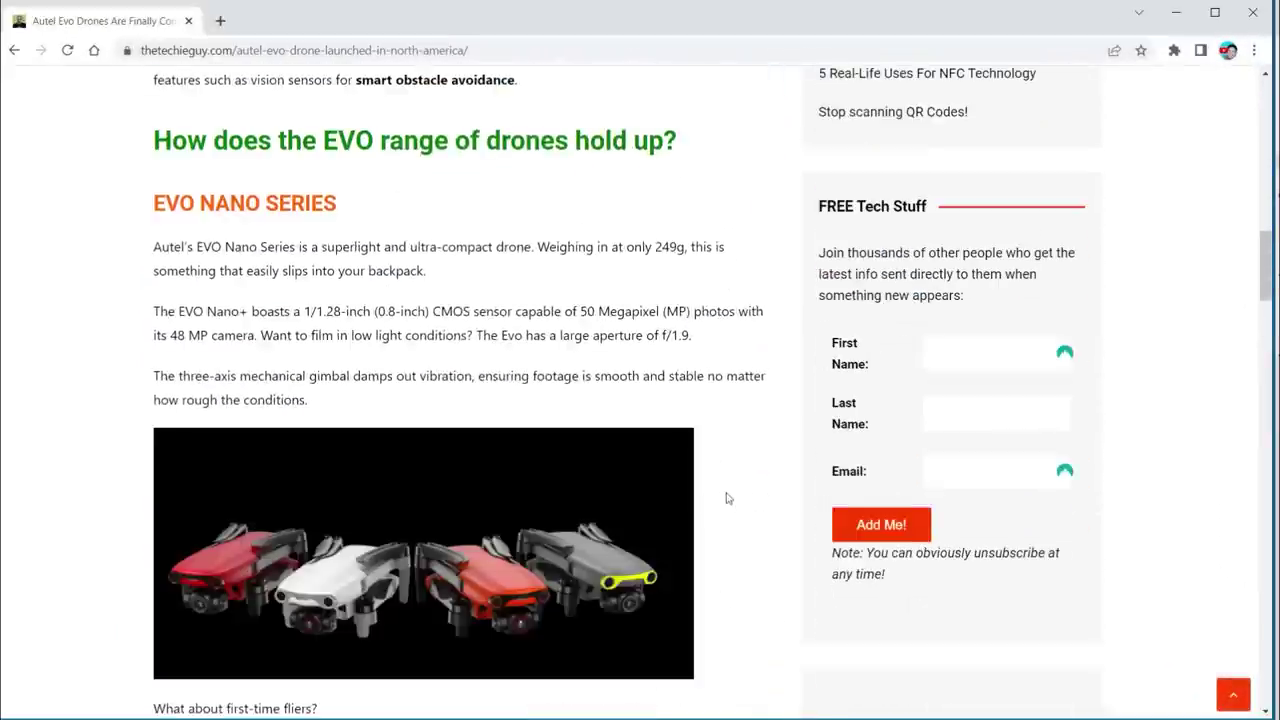
- Send the Autel Evo drones article to your phone with Send to your devices
scroll(728, 500, "up", 13)
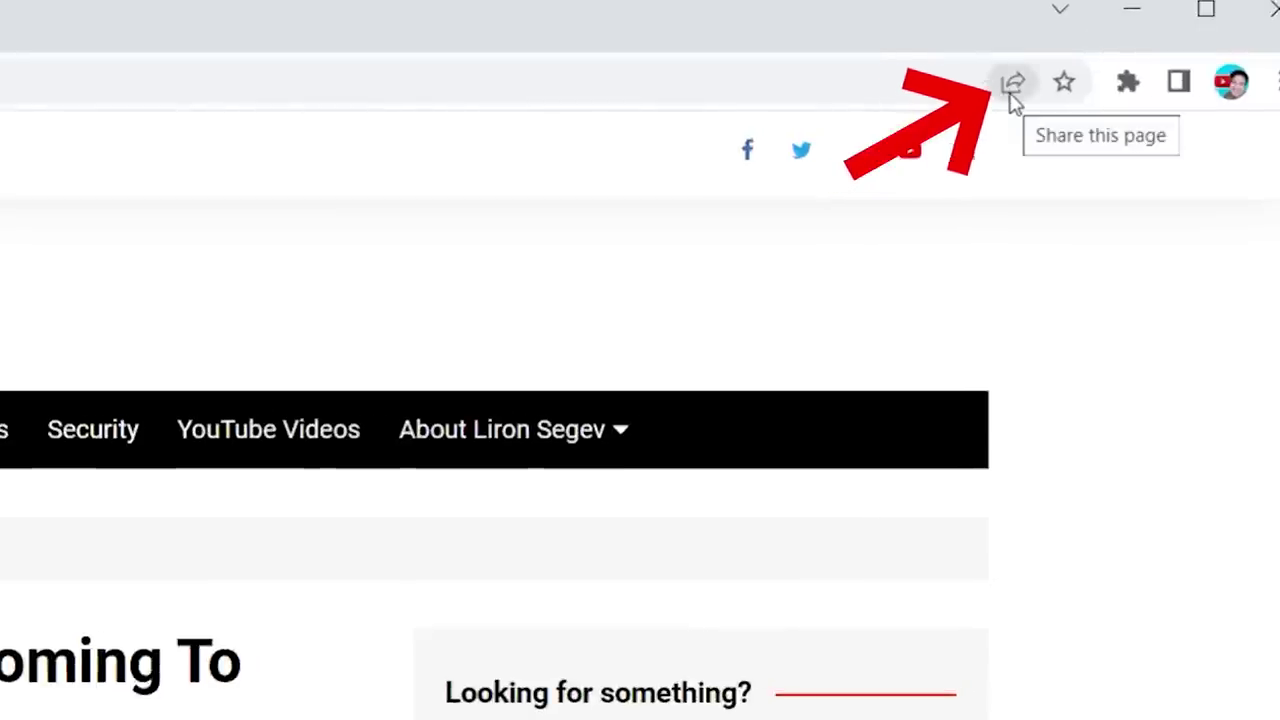
left_click(1010, 95)
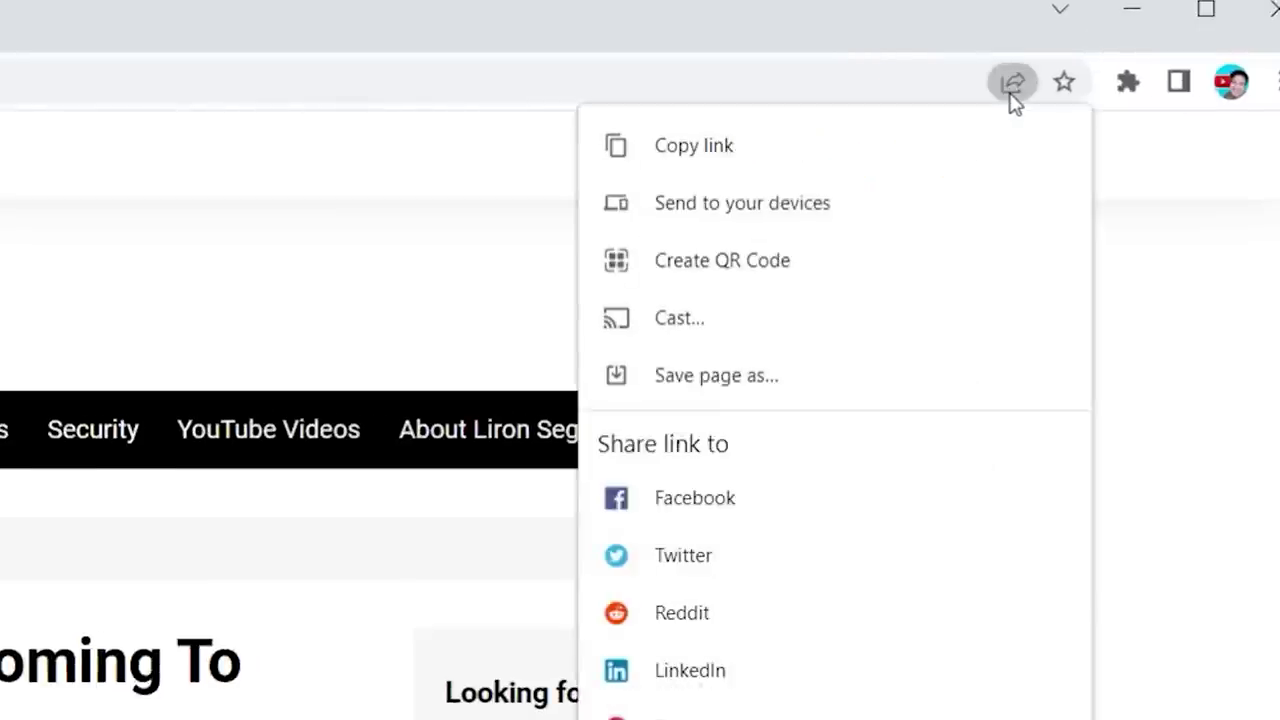
left_click(740, 205)
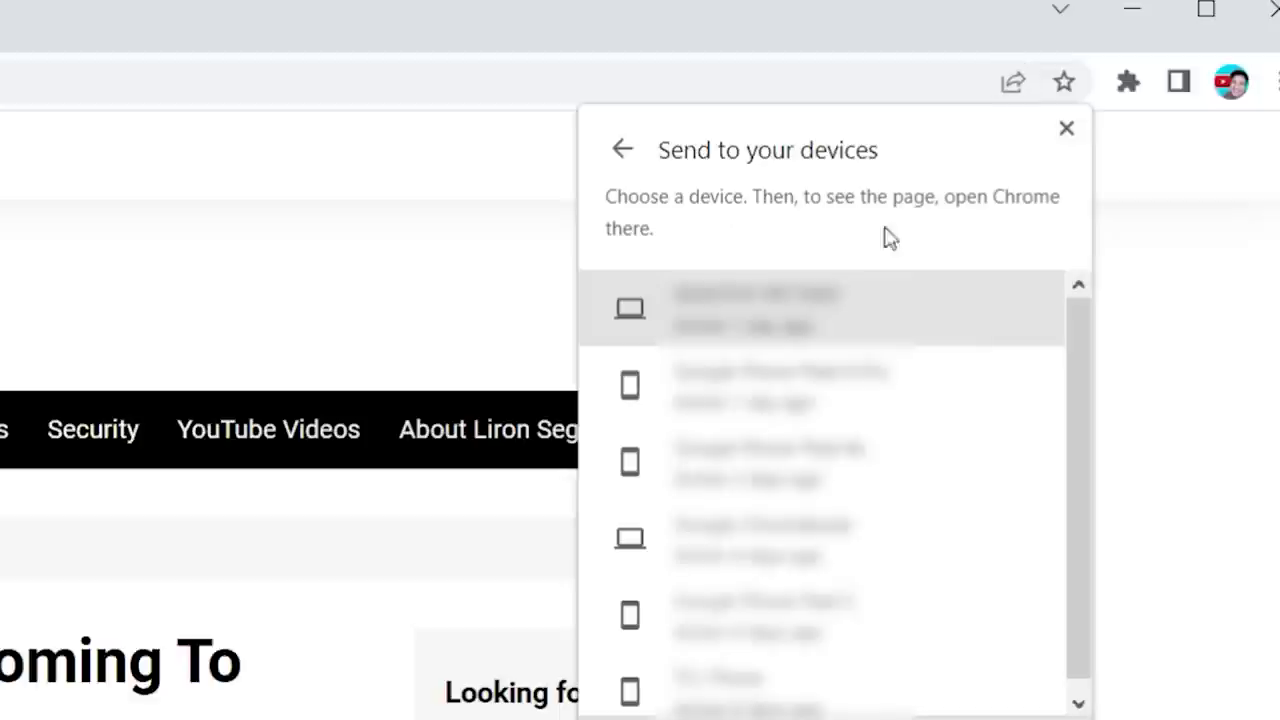
scroll(830, 680, "down", 1)
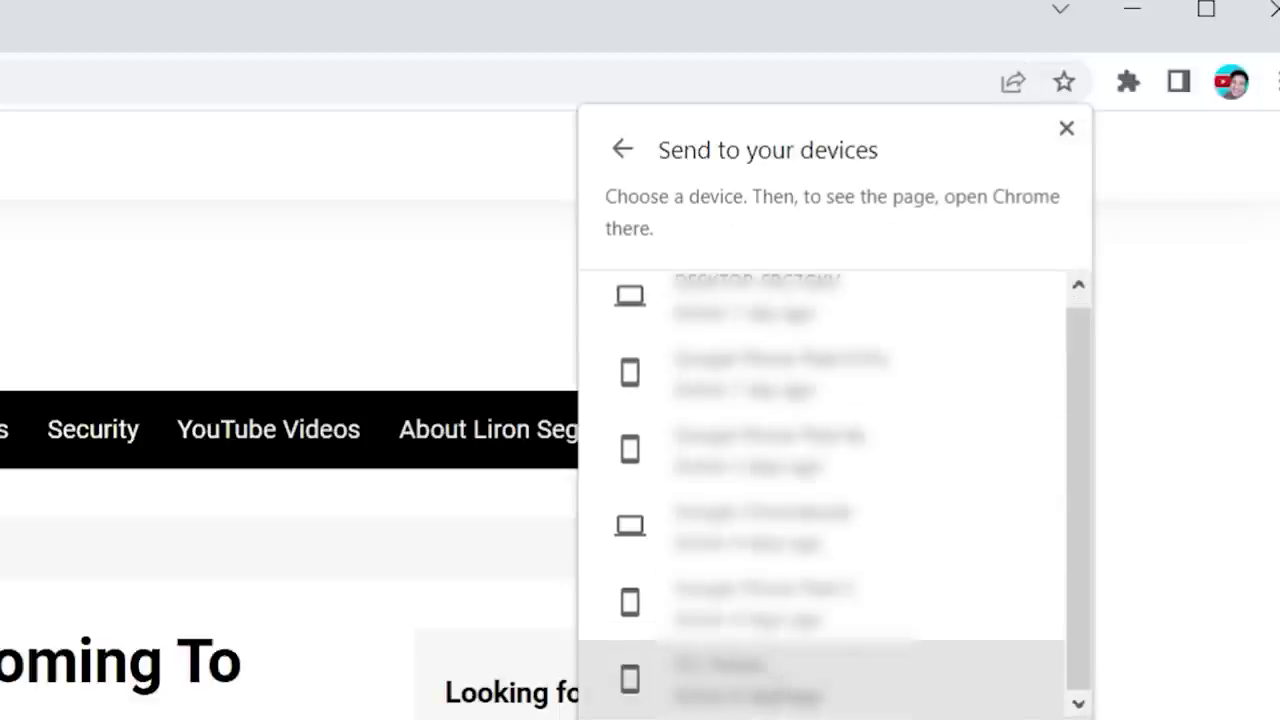
scroll(830, 385, "up", 1)
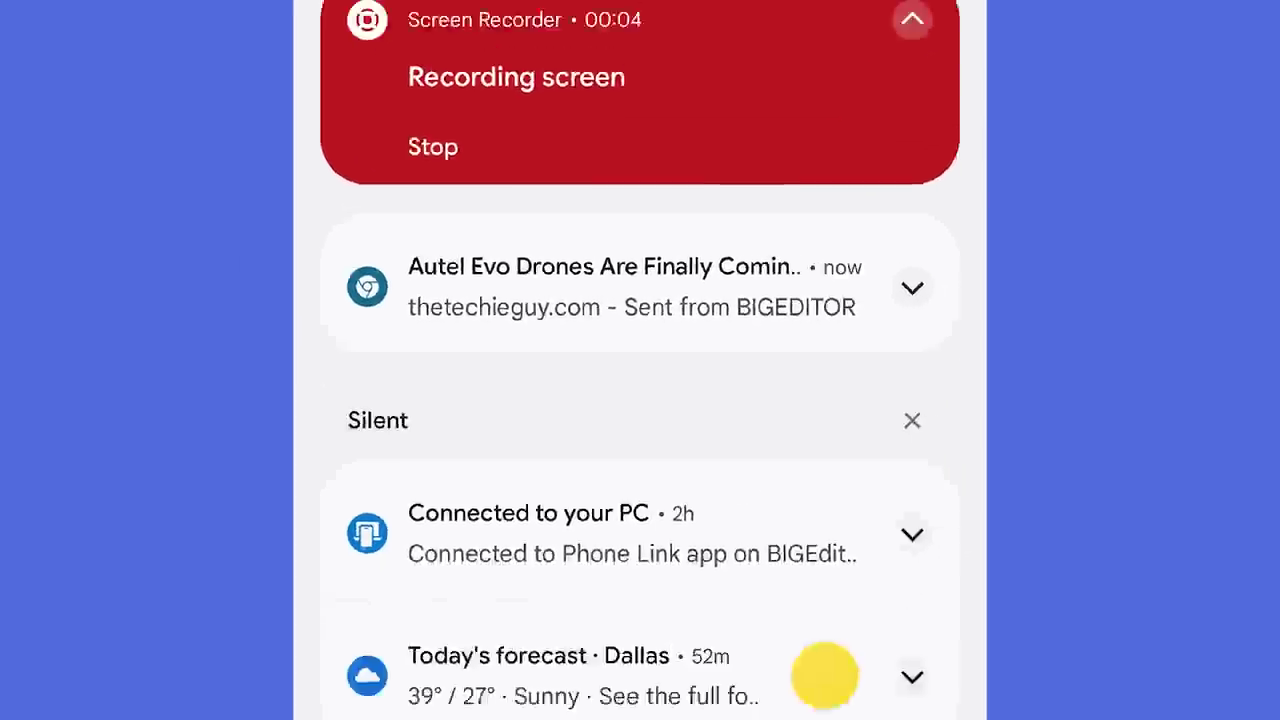
- On the phone, open the sent article, then send TheTechieGuy WiFi page to the desktop computer
left_click(600, 287)
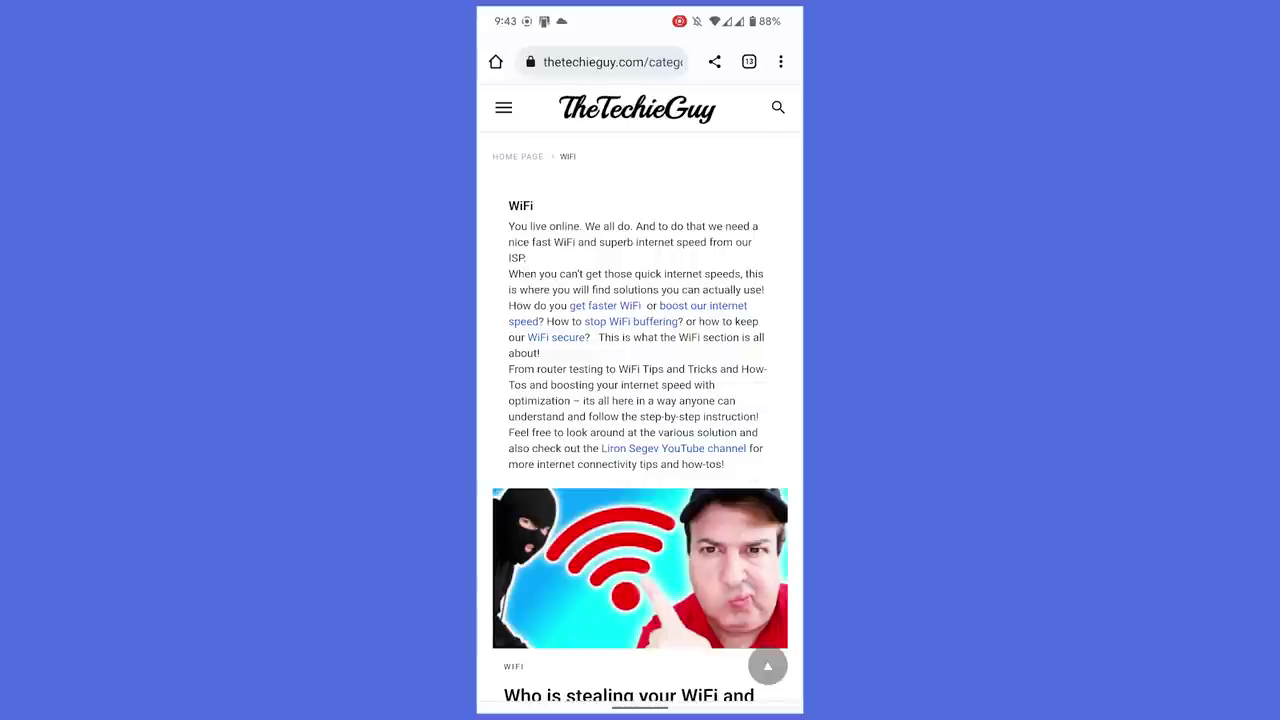
left_click(714, 61)
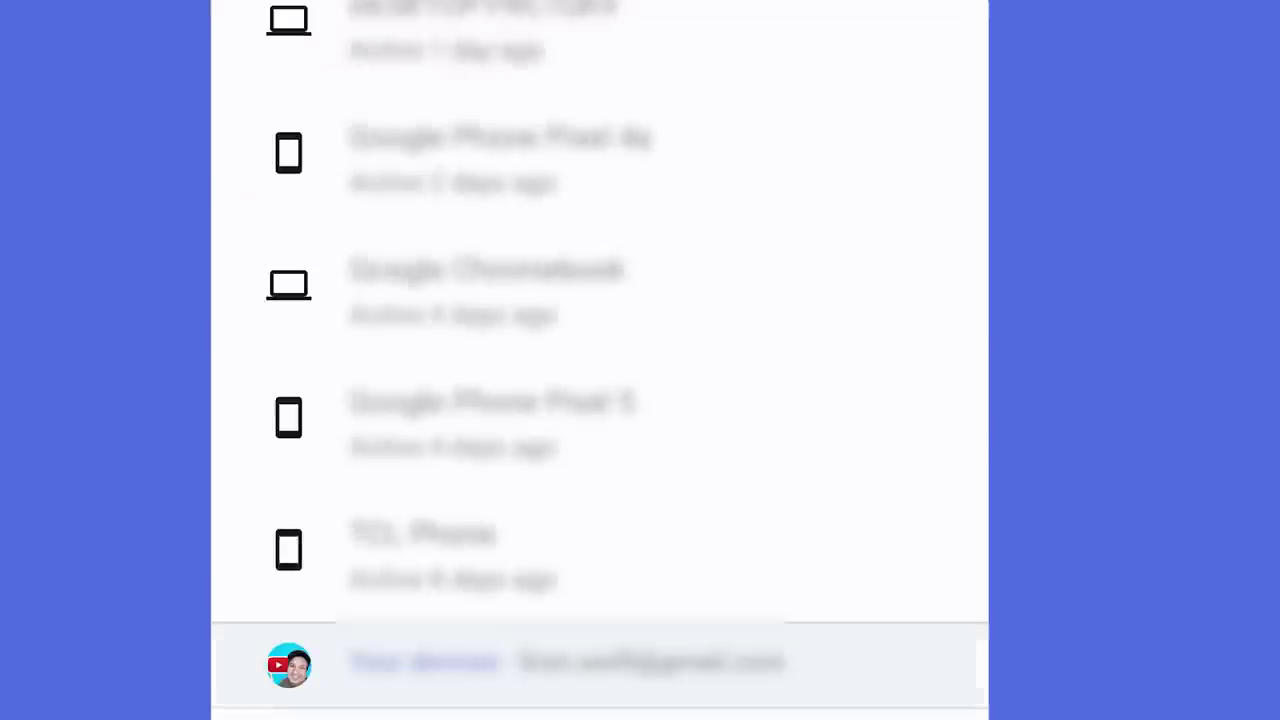
left_click(480, 30)
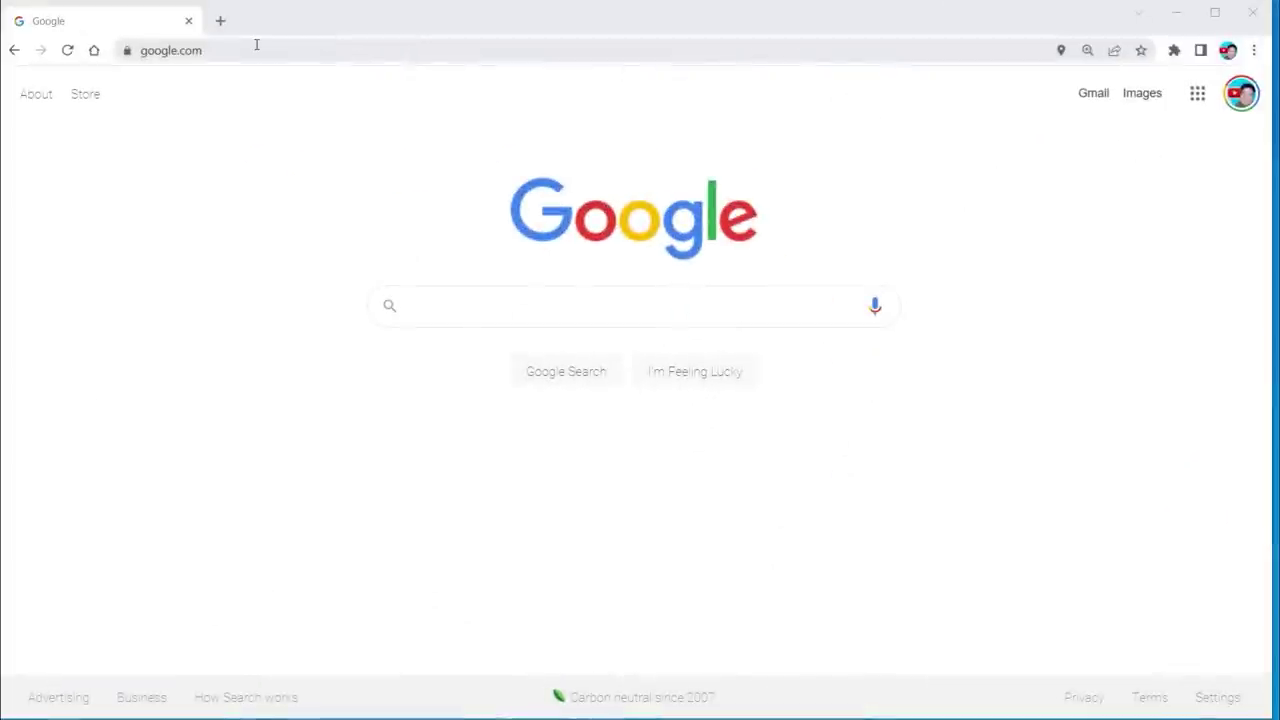
- Load thetechieguy.com and open two new tabs for YouTube and Twitter
left_click(256, 44)
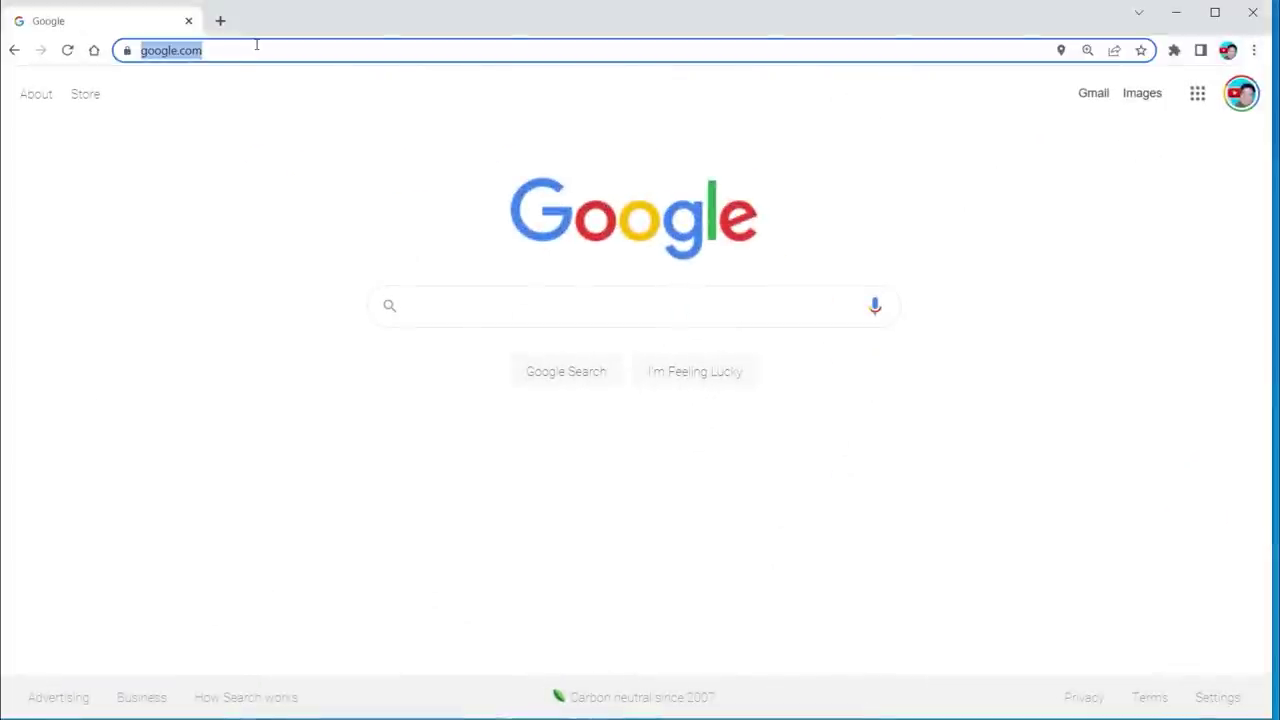
type("thetechieguy")
key("Return")
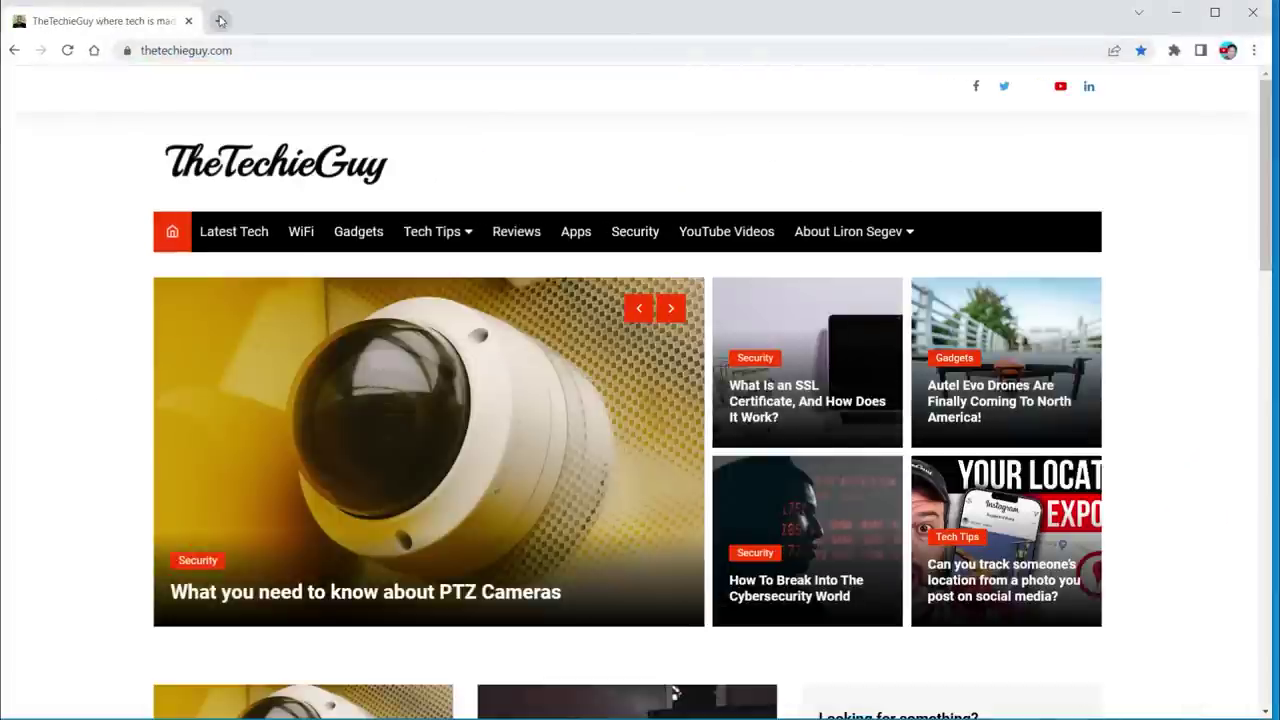
left_click(221, 20)
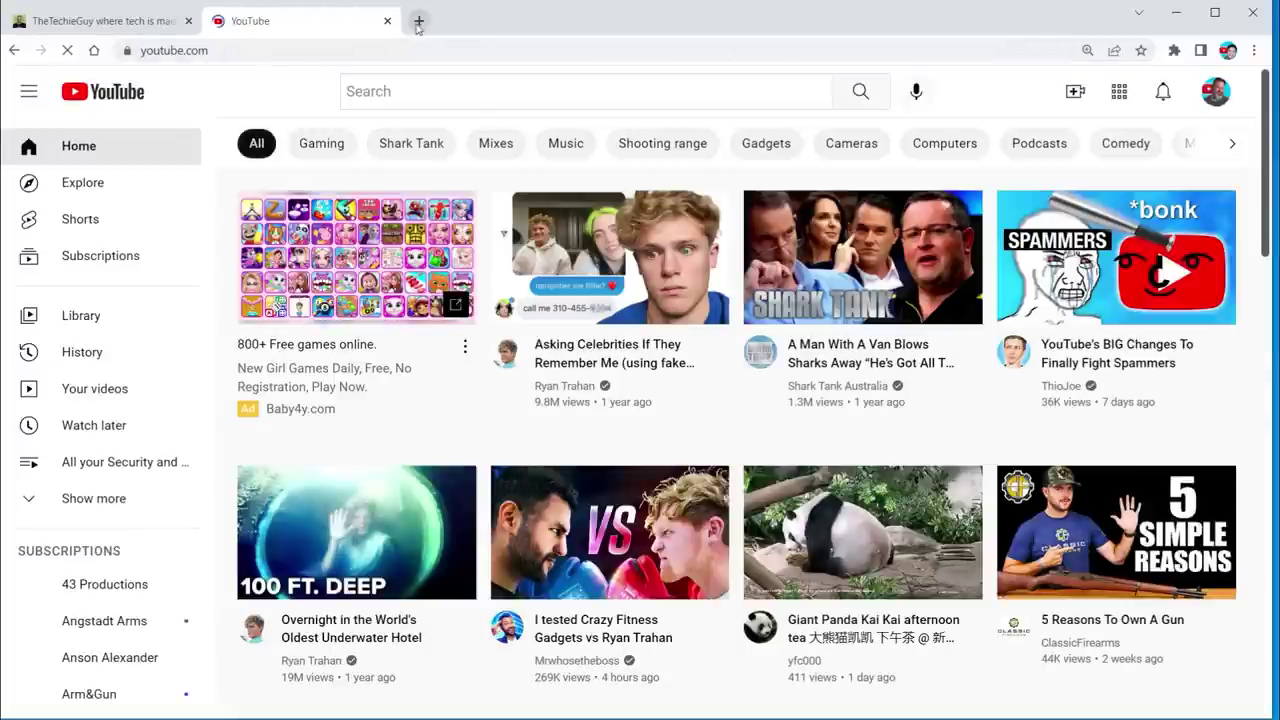
left_click(418, 20)
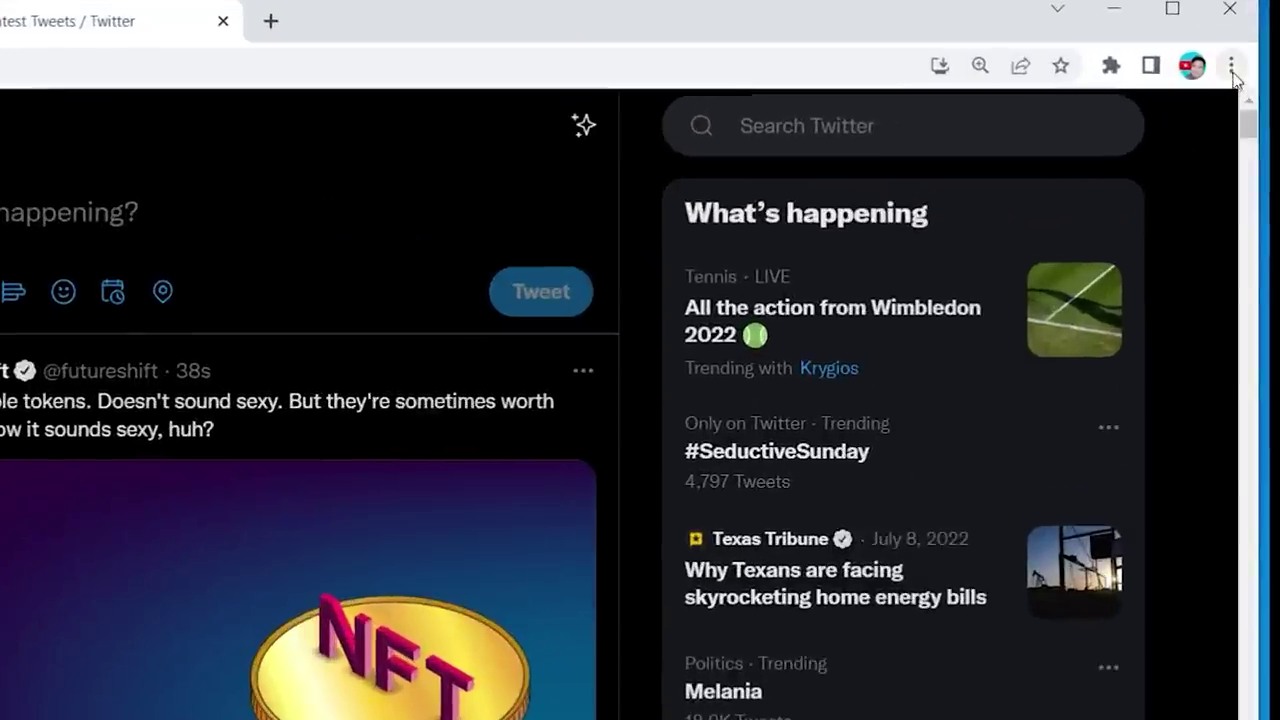
- Set Chrome's On startup option to Continue where you left off
left_click(1254, 50)
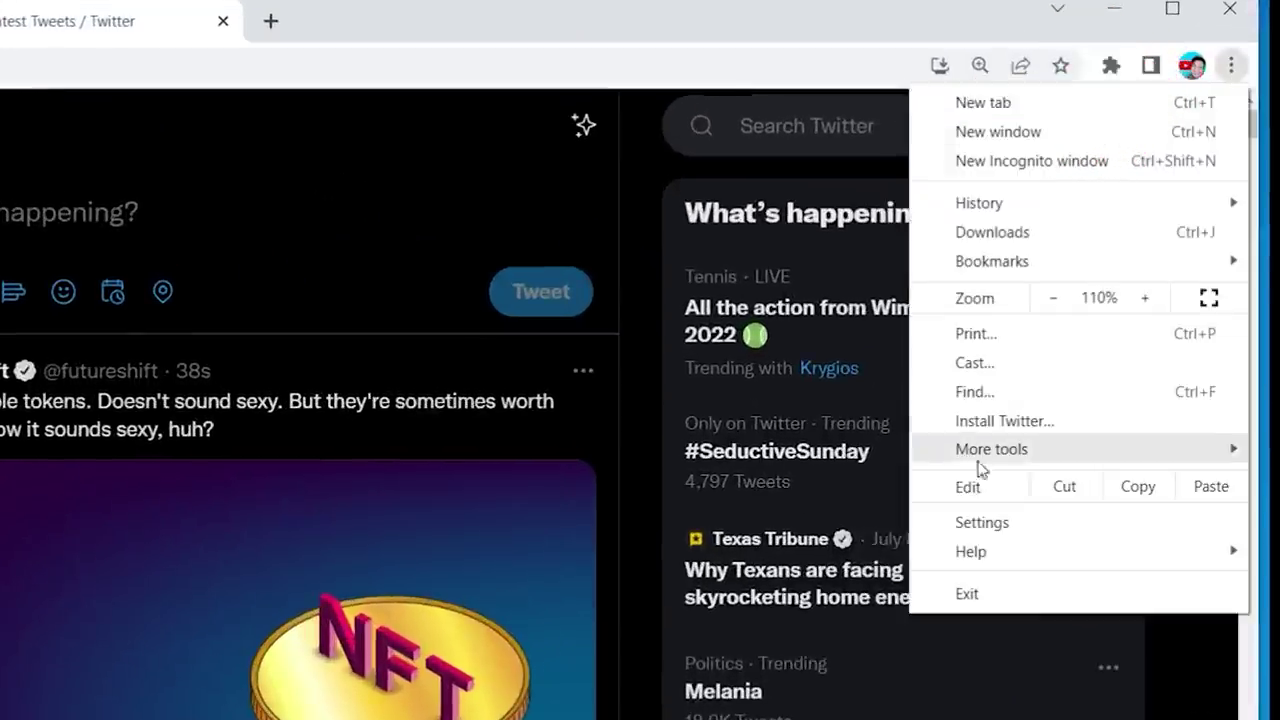
left_click(967, 530)
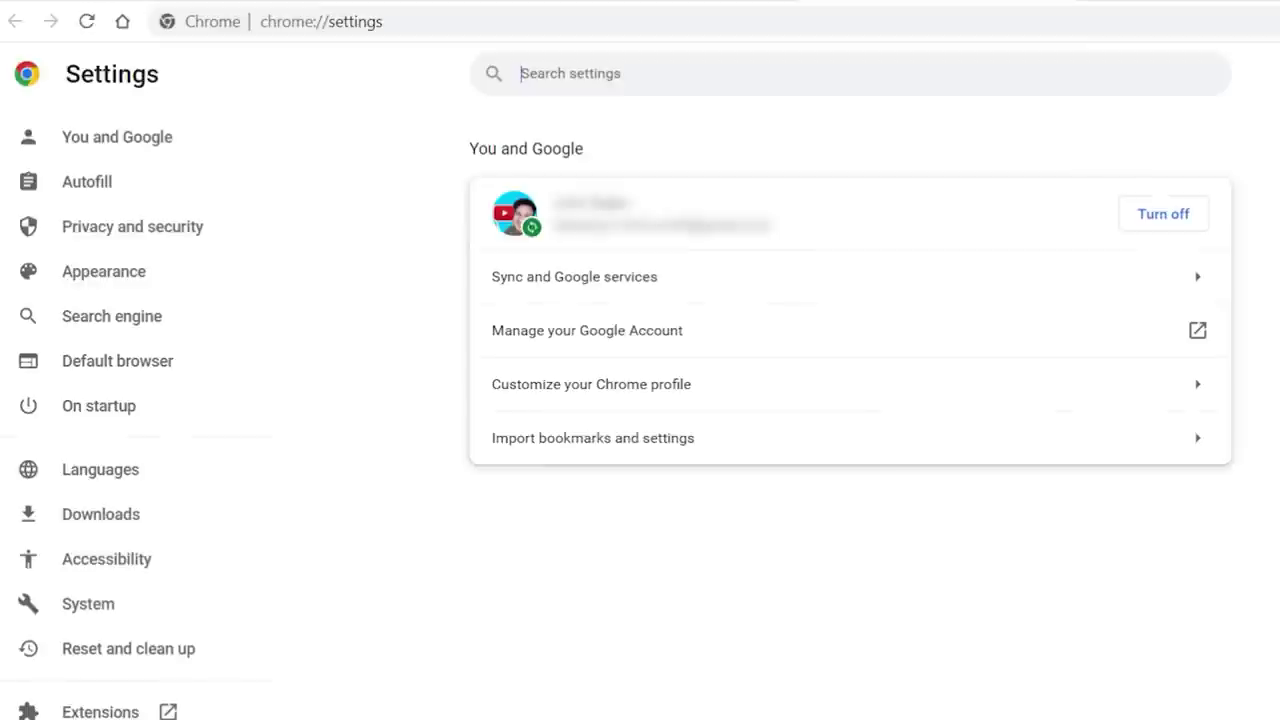
left_click(112, 423)
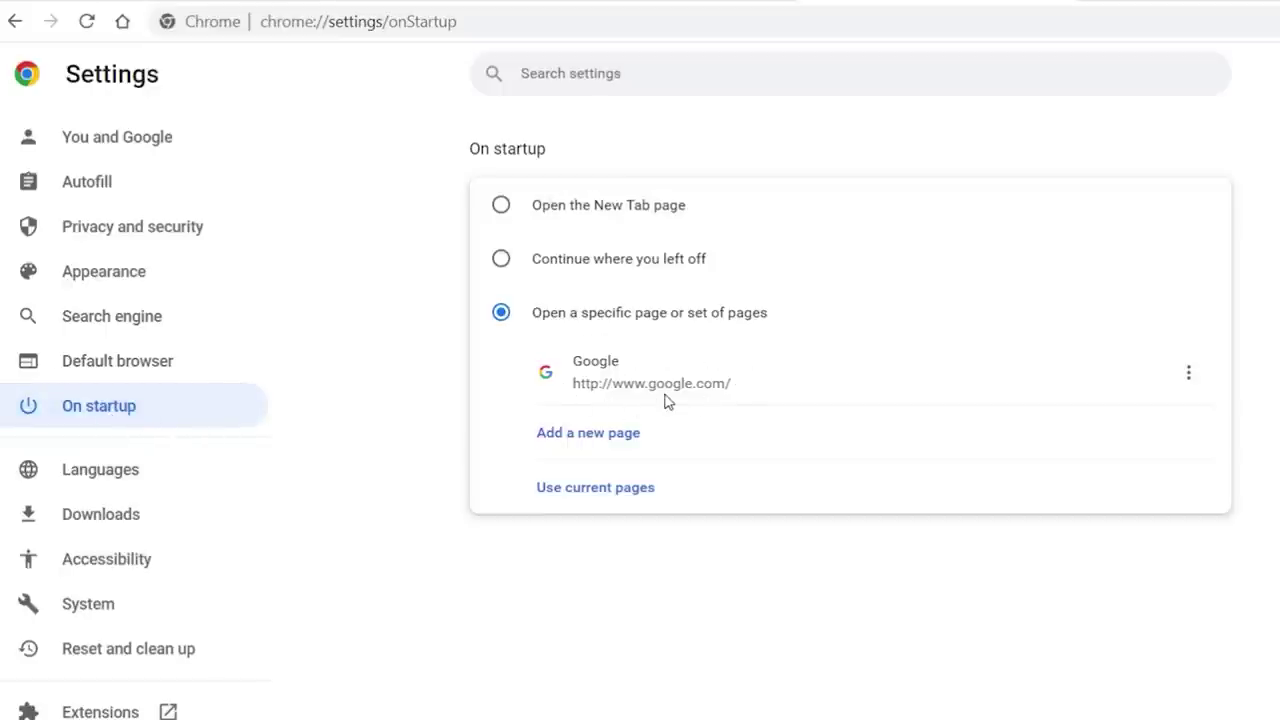
left_click(500, 260)
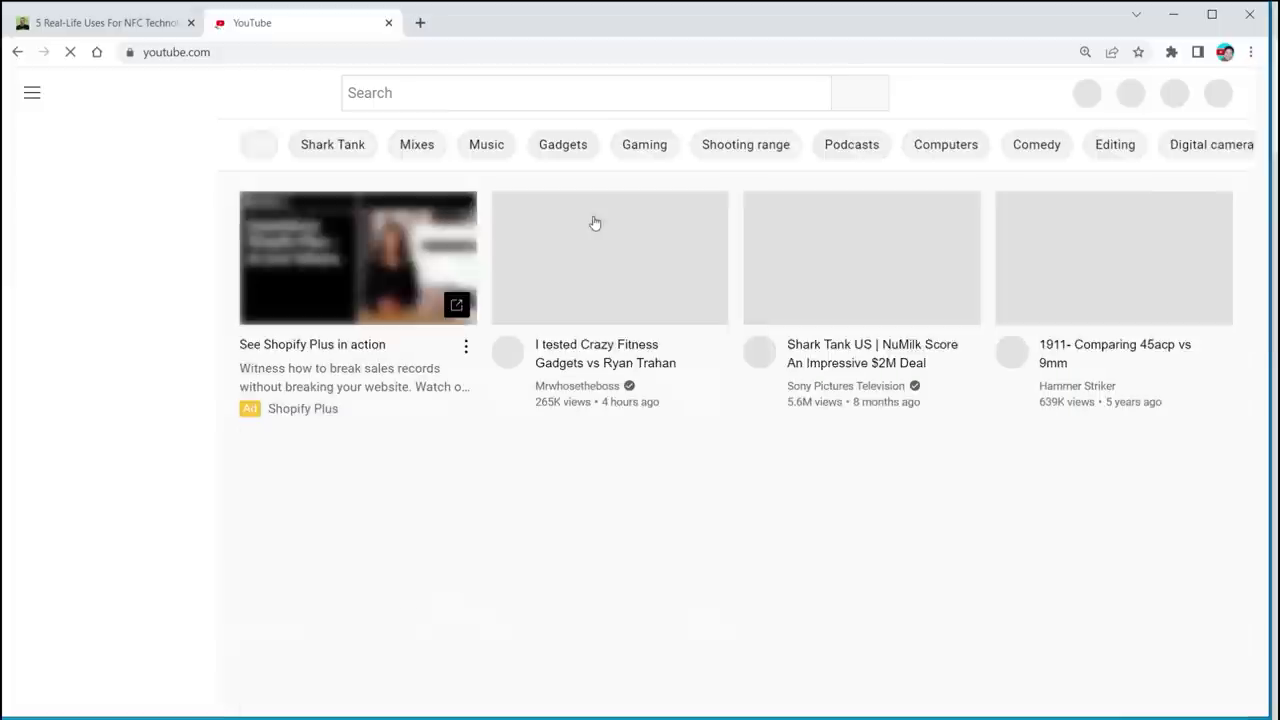
- Play the I Survived 50 Hours in 2D video, pause it, and close its tab
scroll(773, 463, "down", 6)
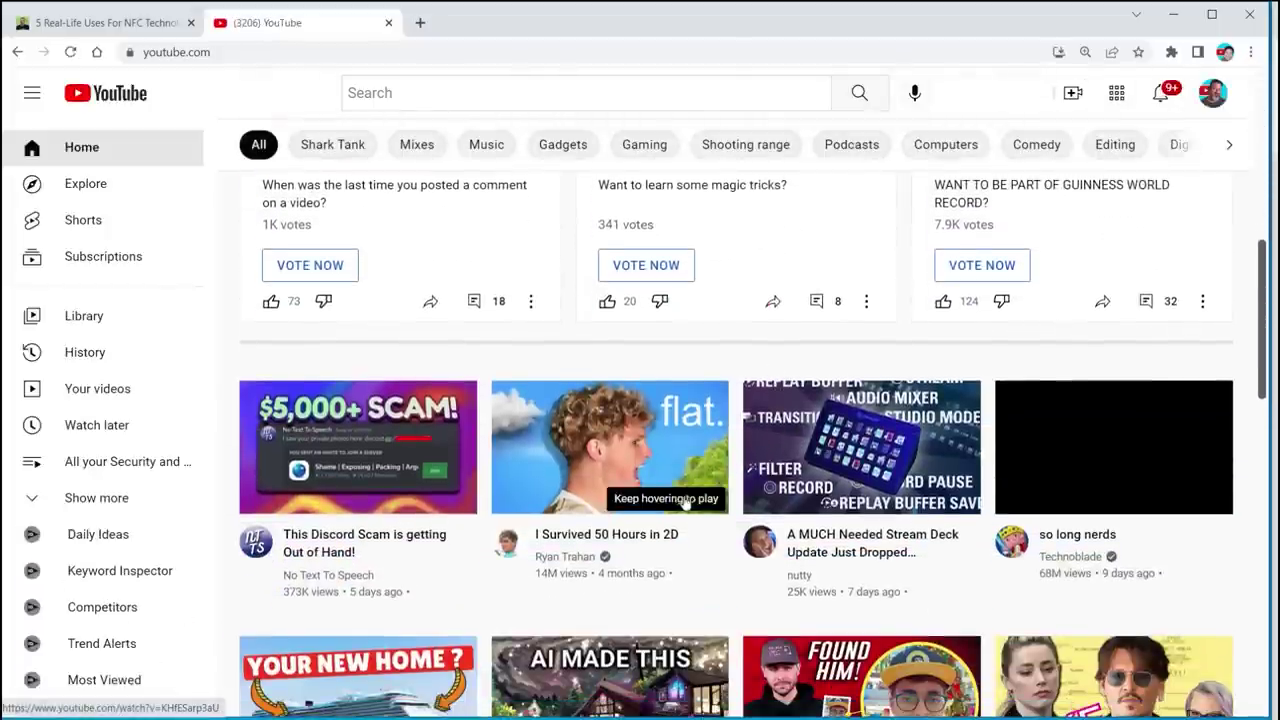
left_click(637, 538)
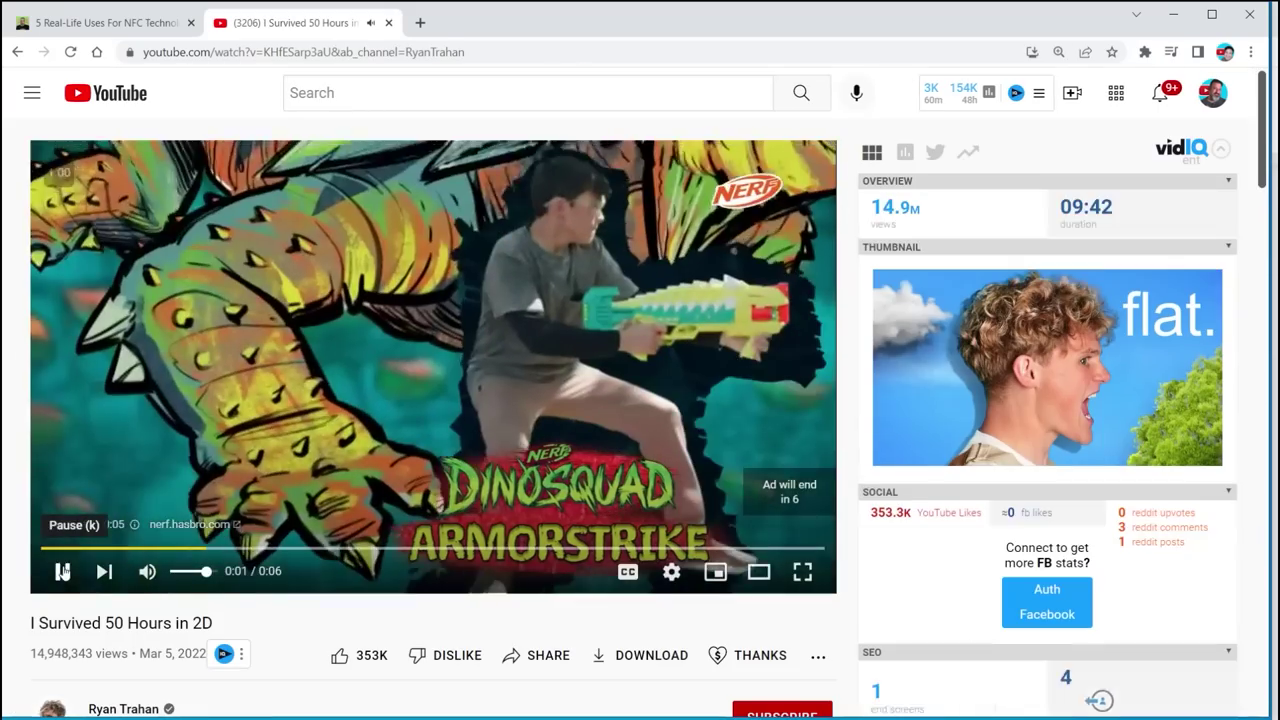
left_click(62, 571)
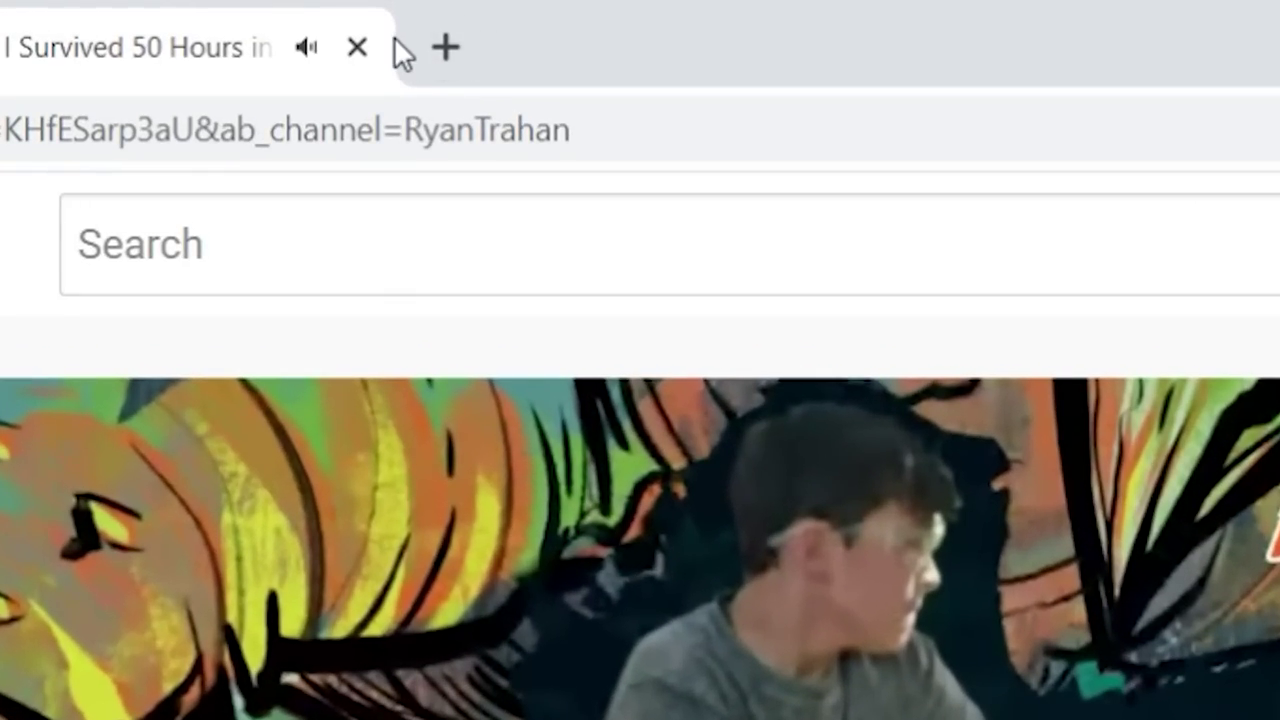
left_click(362, 46)
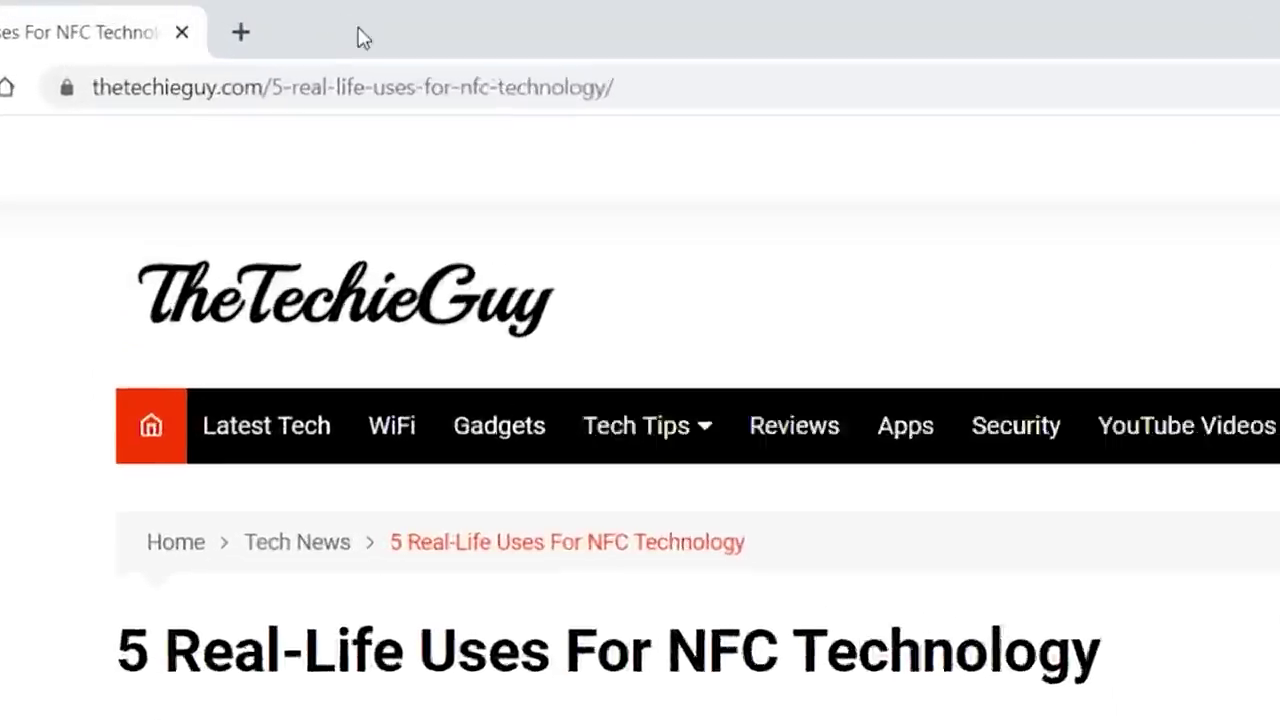
- Reopen the closed video tab with Ctrl+Shift+T
right_click(281, 21)
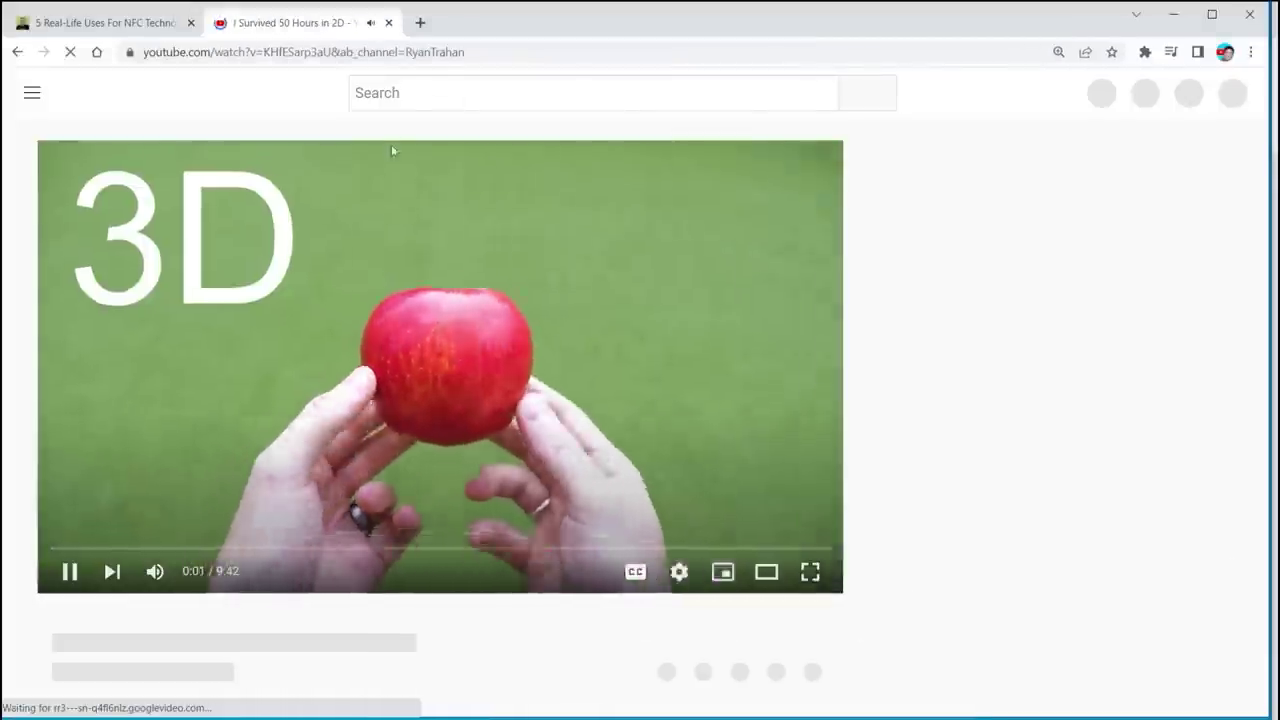
left_click(389, 22)
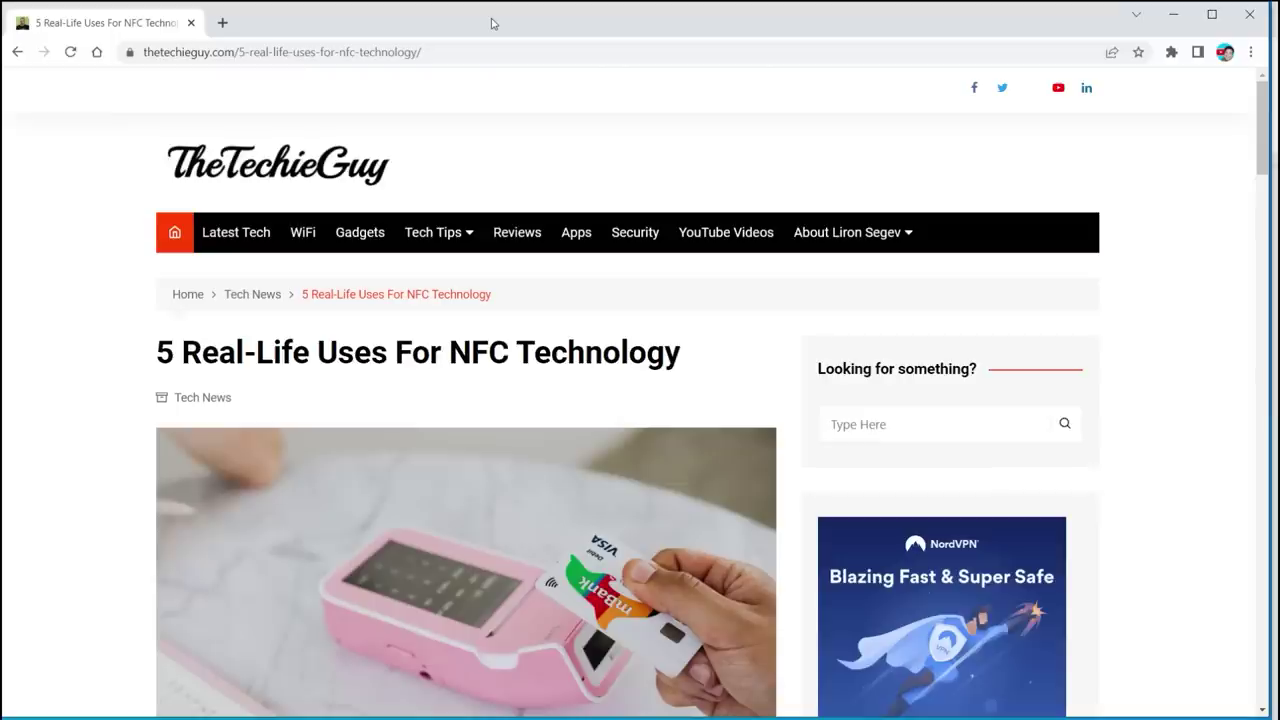
key("ctrl+shift+t")
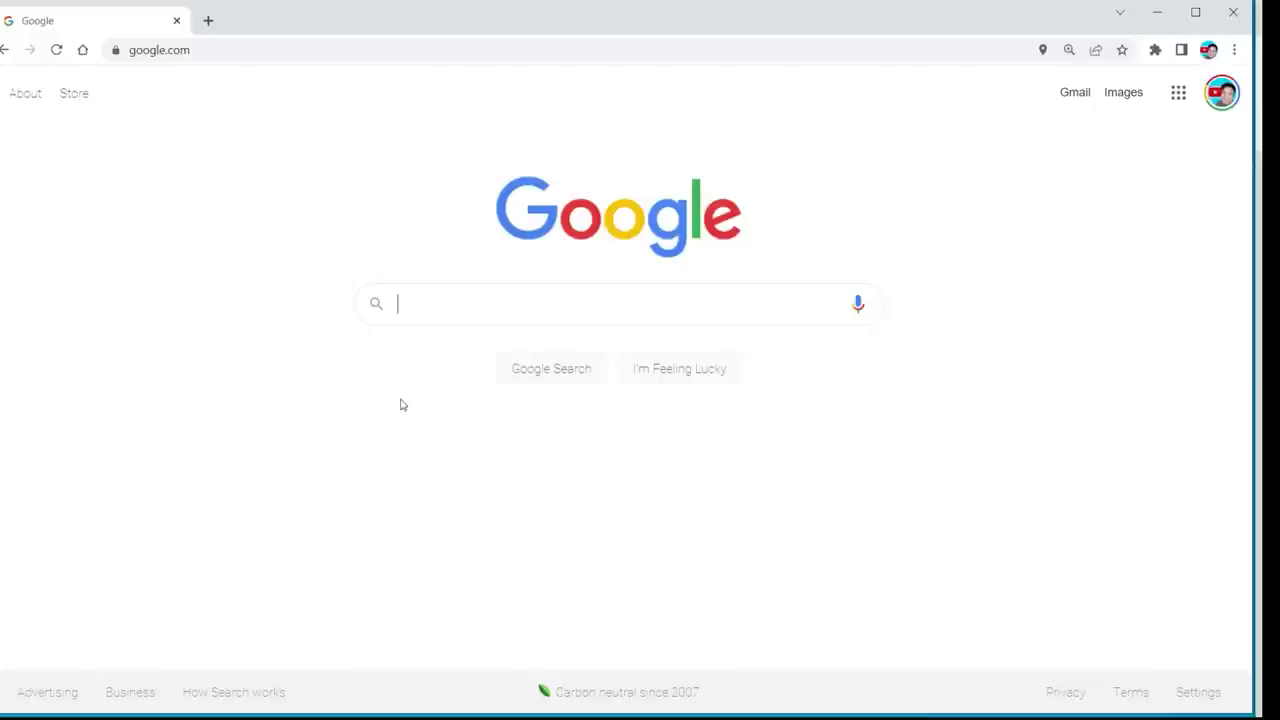
- Open today's browsing history from the Chrome menu, then again with Ctrl+H
left_click(1237, 69)
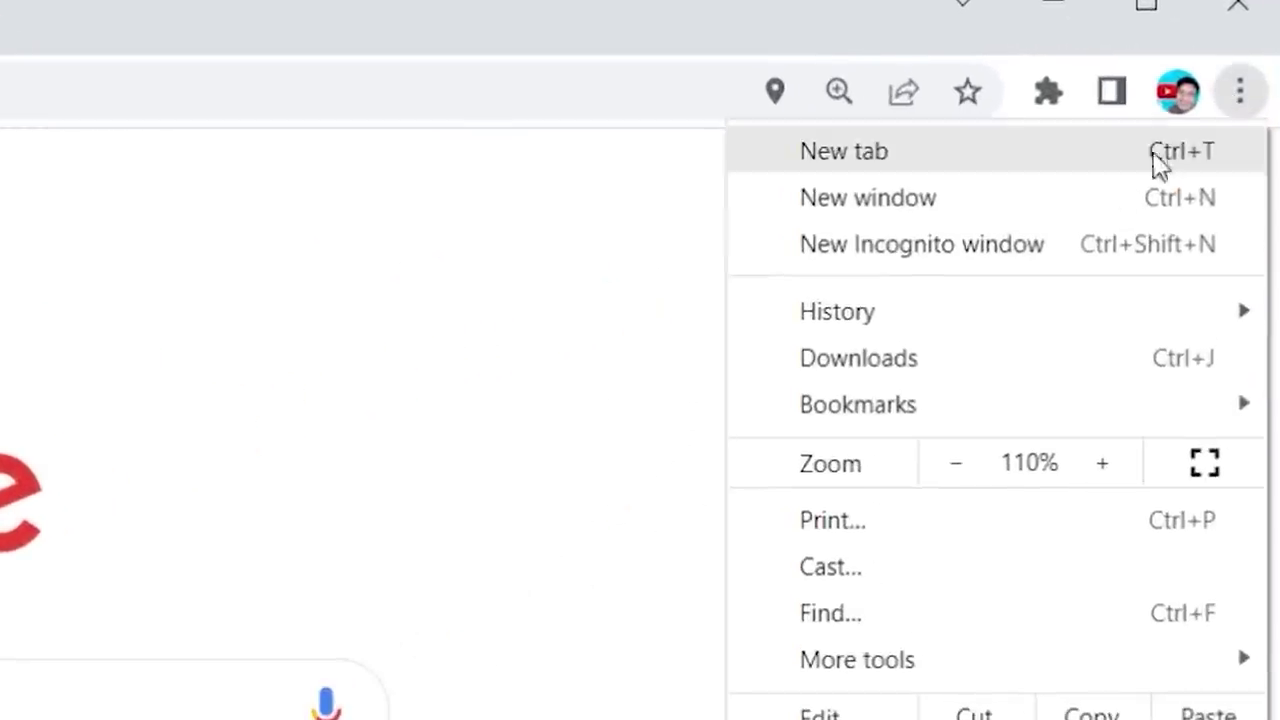
left_click(1033, 318)
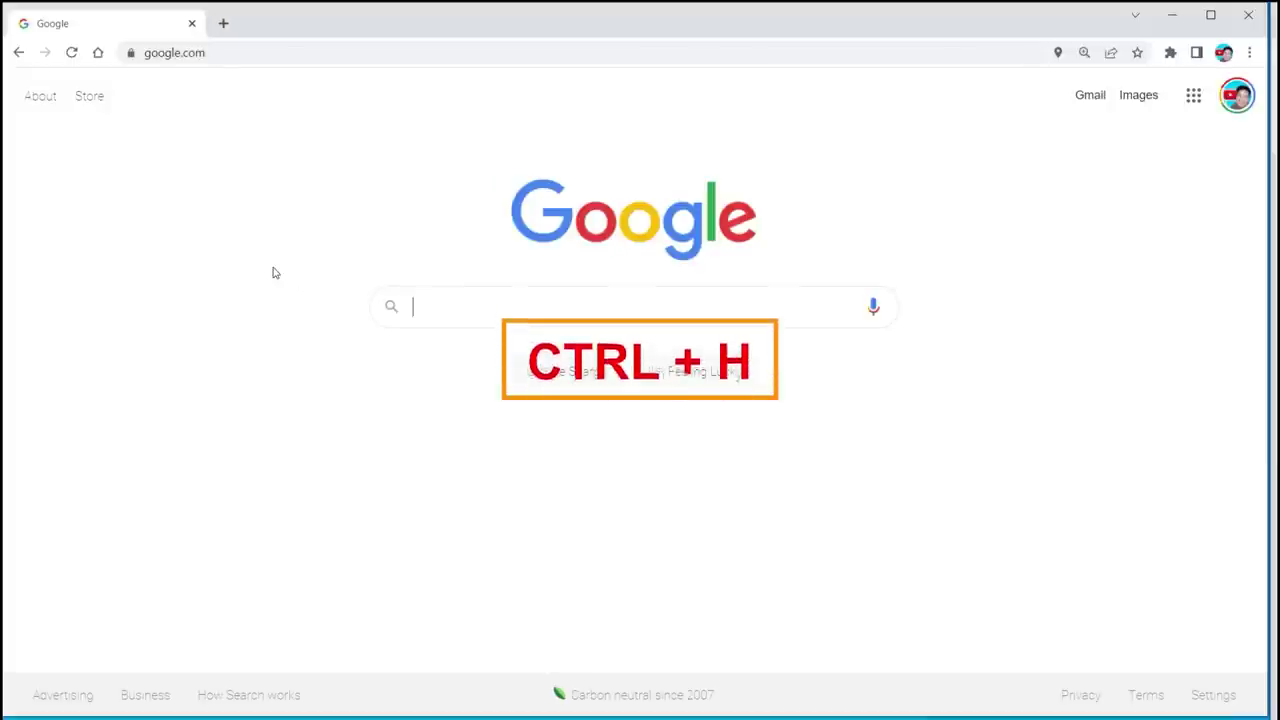
key("ctrl+h")
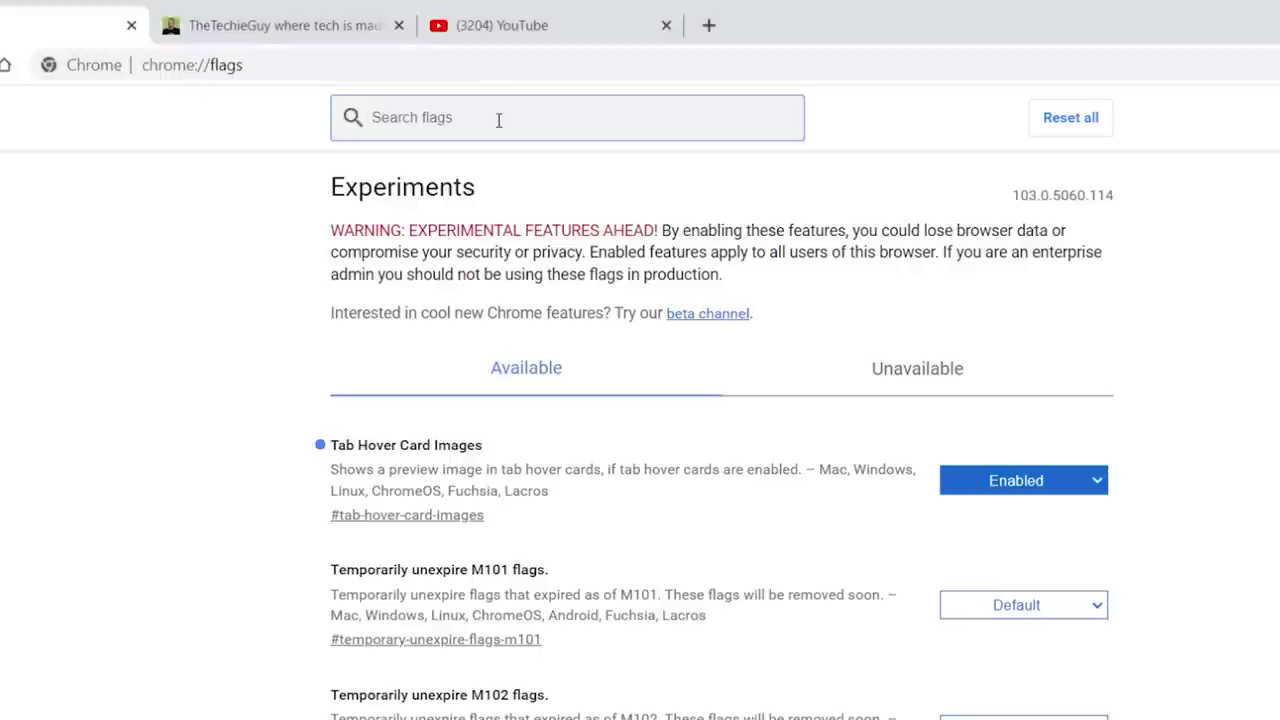
- Search the flags for 'parall' and set Parallel downloading from Default to Enabled
type("parallel")
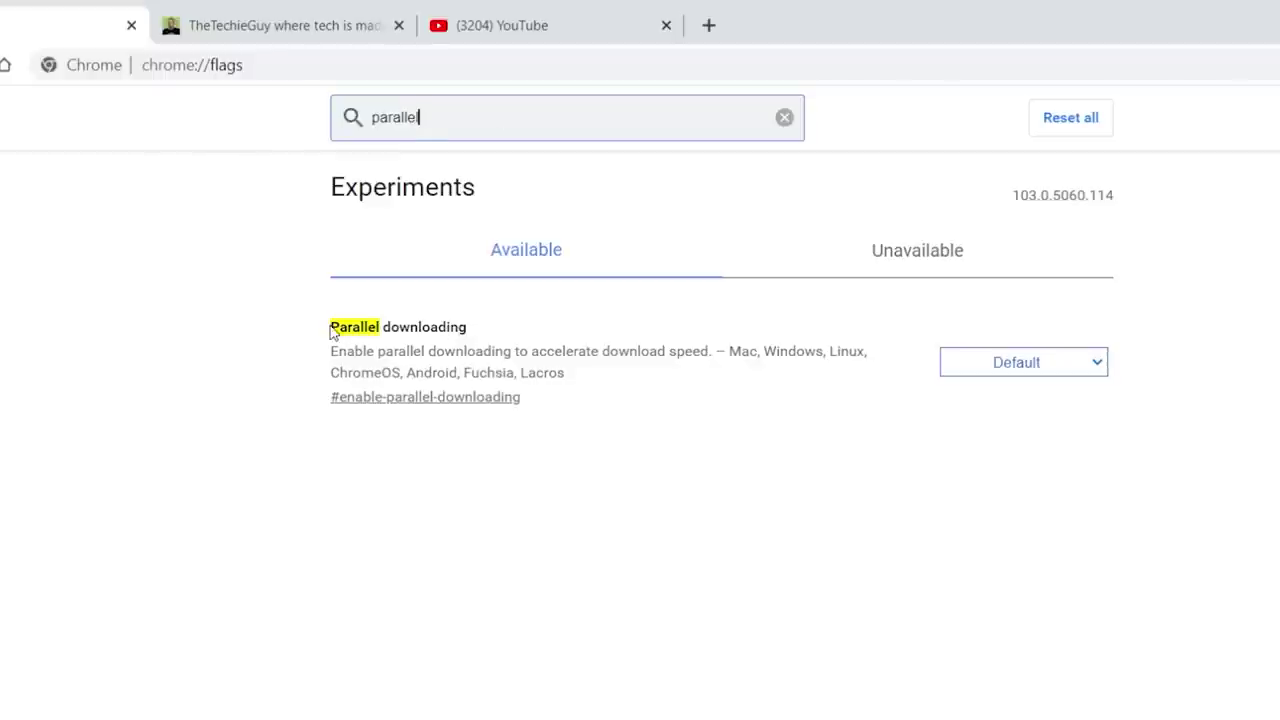
left_click_drag(333, 332, 483, 331)
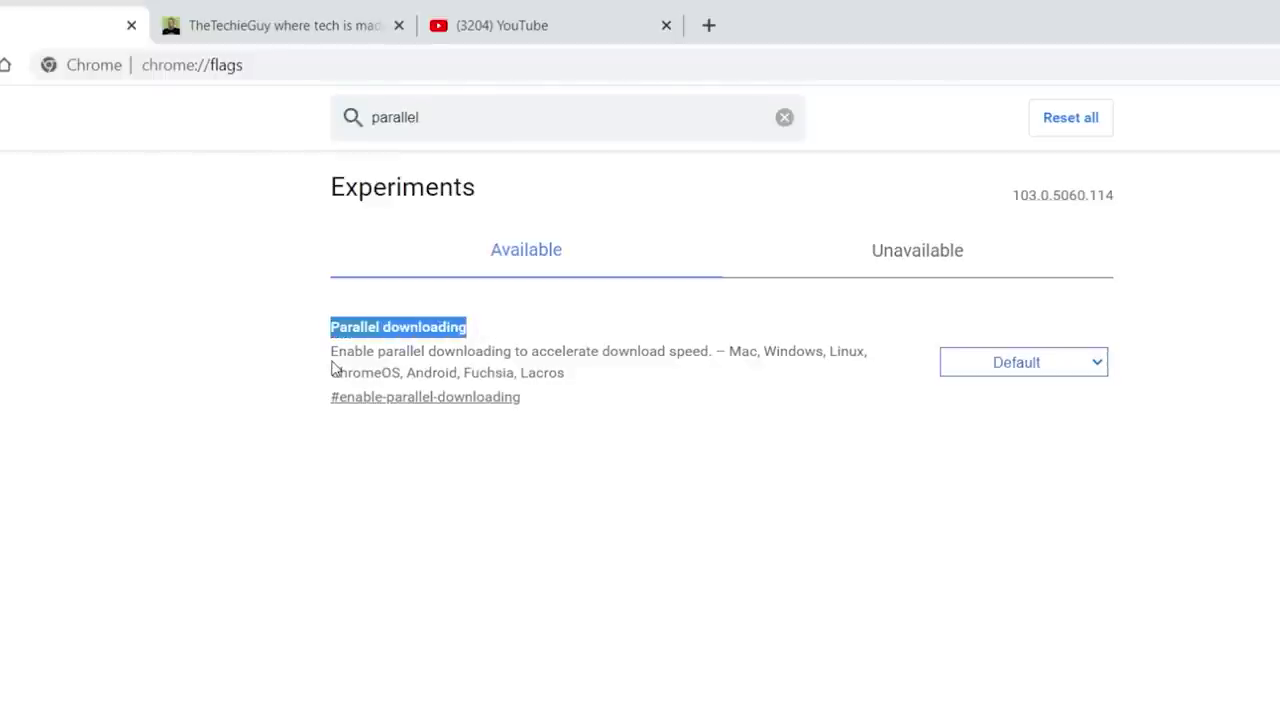
left_click_drag(332, 353, 709, 368)
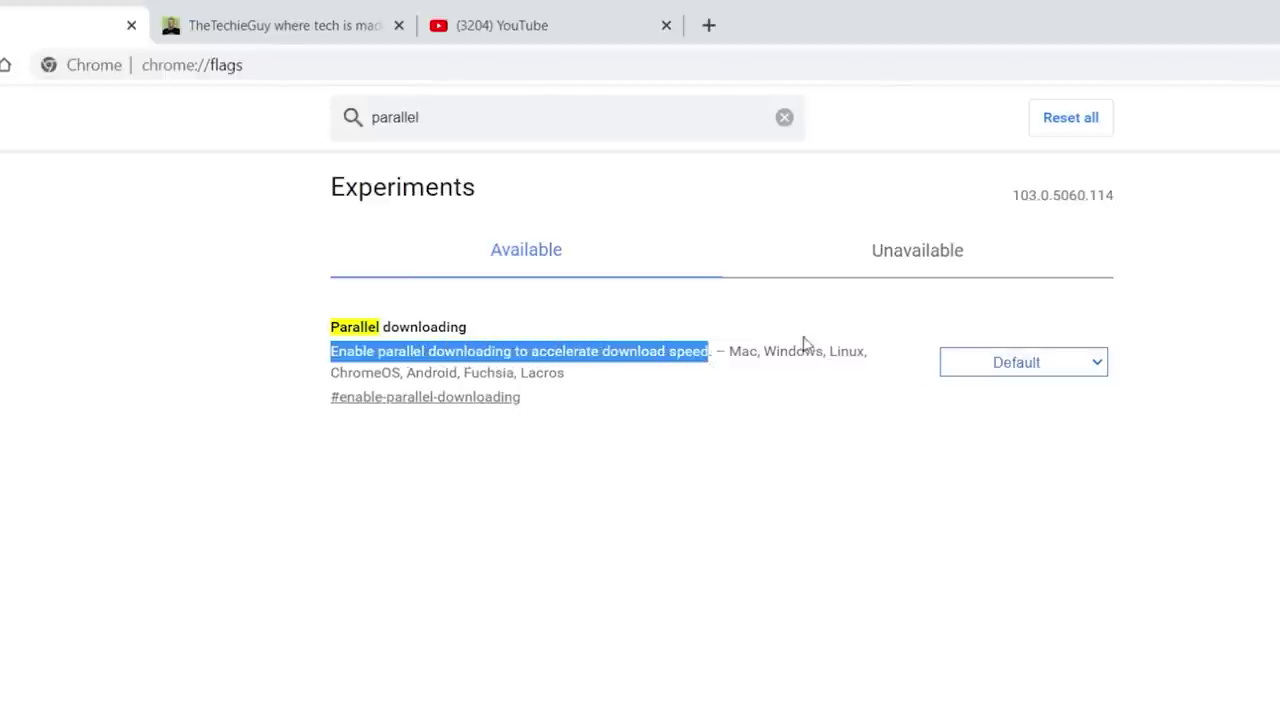
left_click(1049, 377)
left_click(1020, 403)
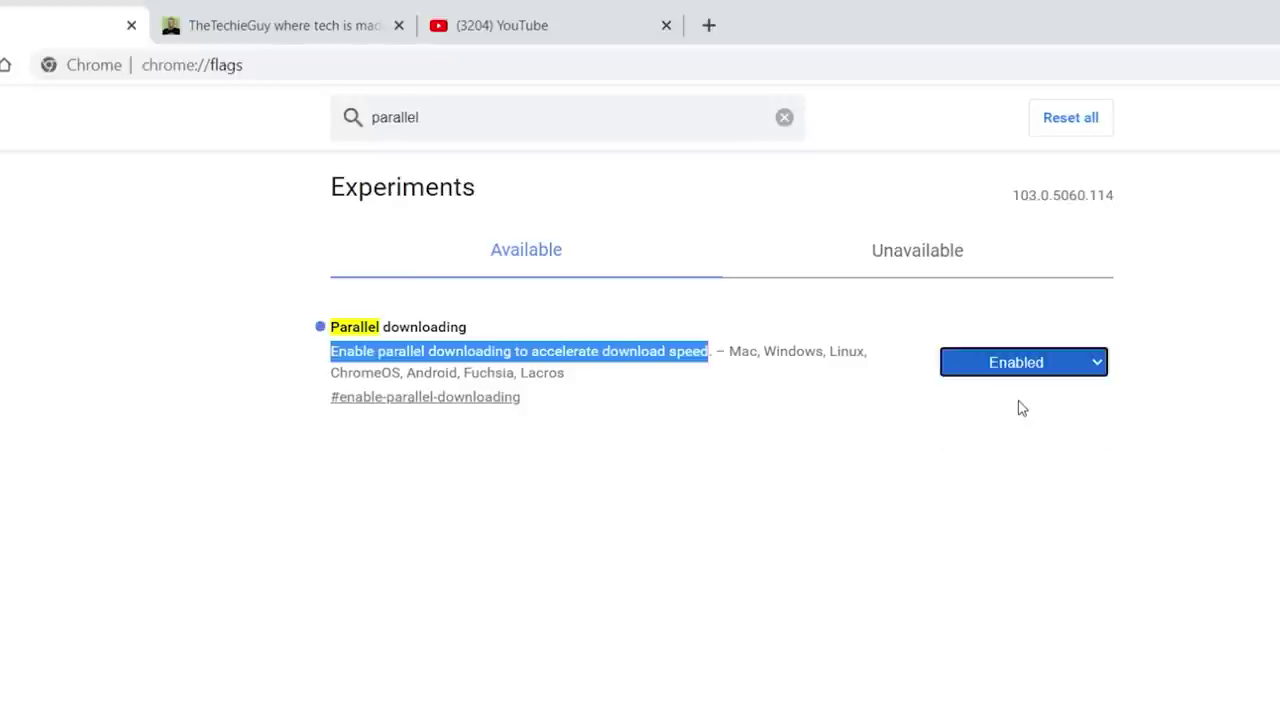